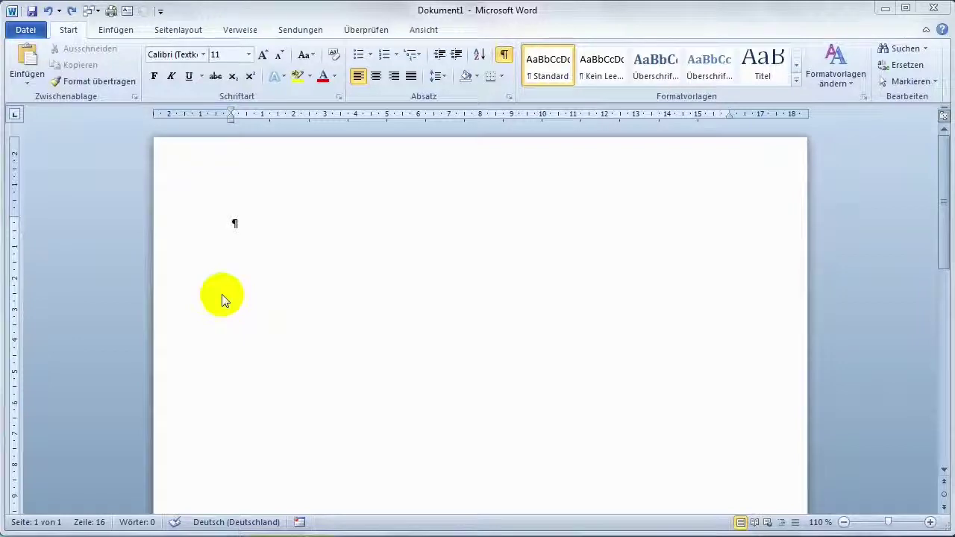
Generate three paragraphs of sample text with the =rand() formula
text(=)
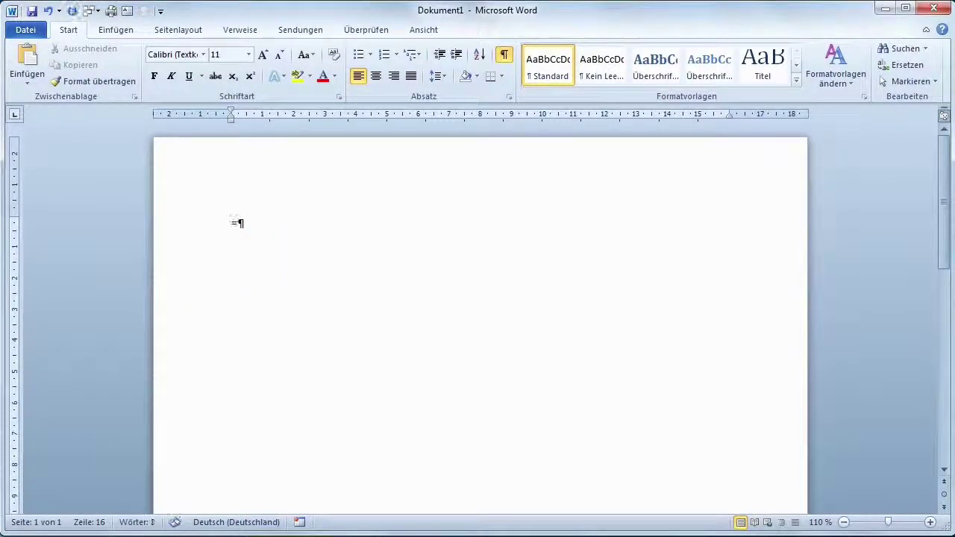
text(rand())
key(Return)
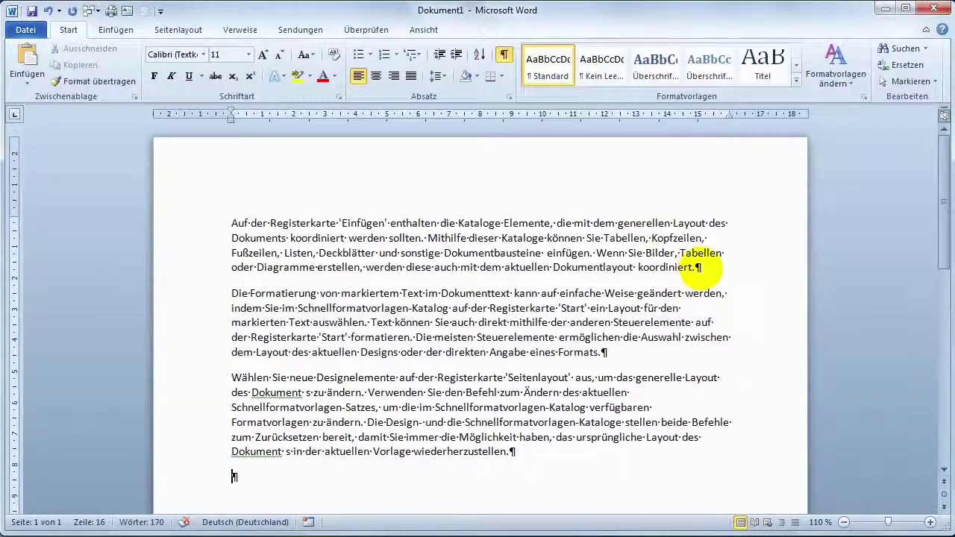
click(697, 267)
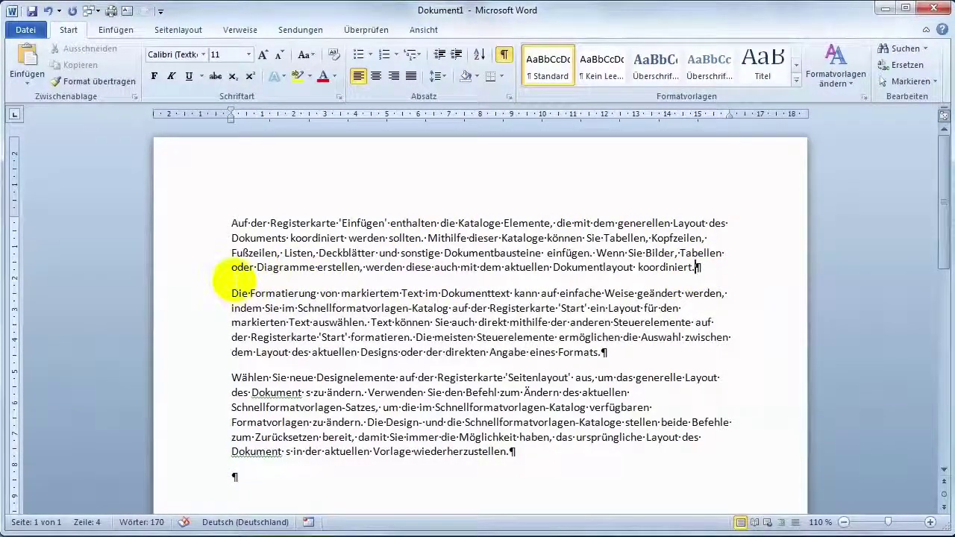
click(206, 273)
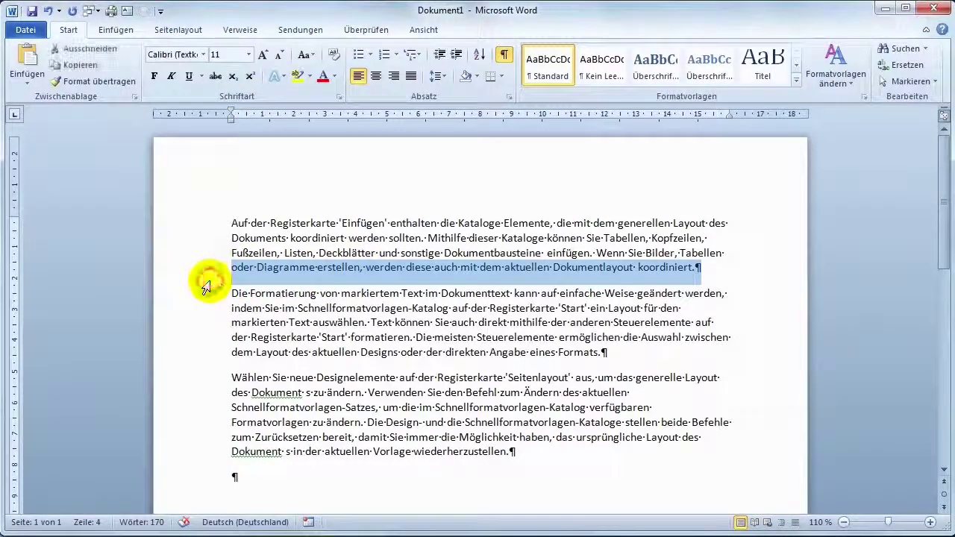
click(226, 289)
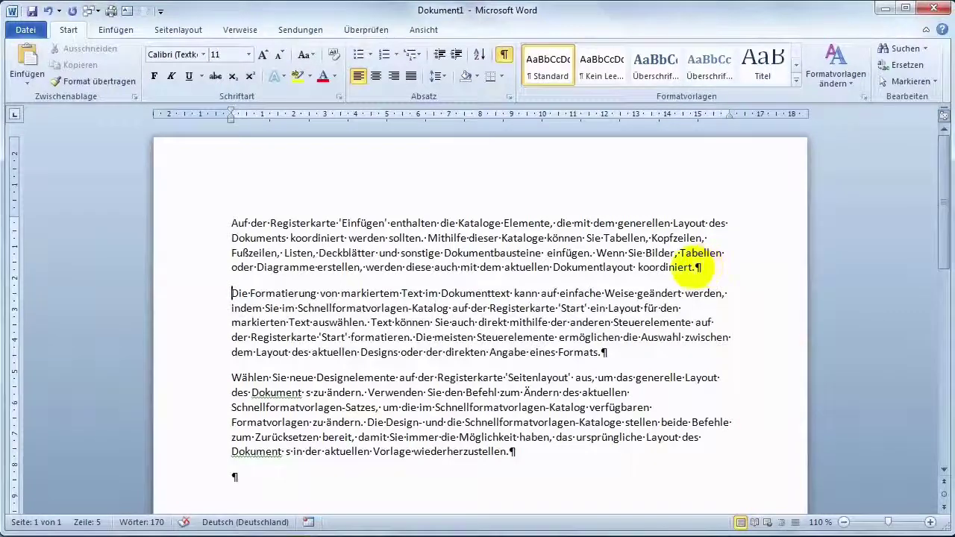
click(508, 98)
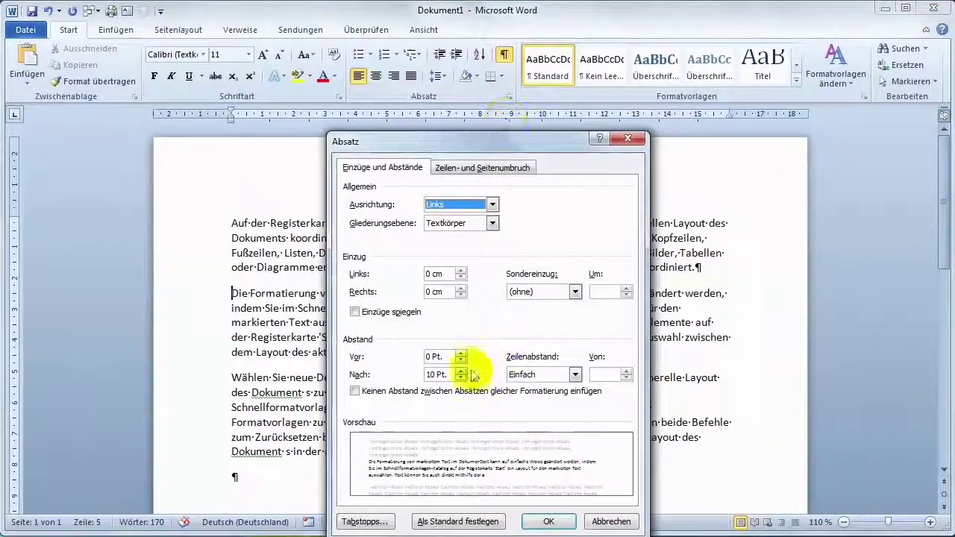
click(612, 521)
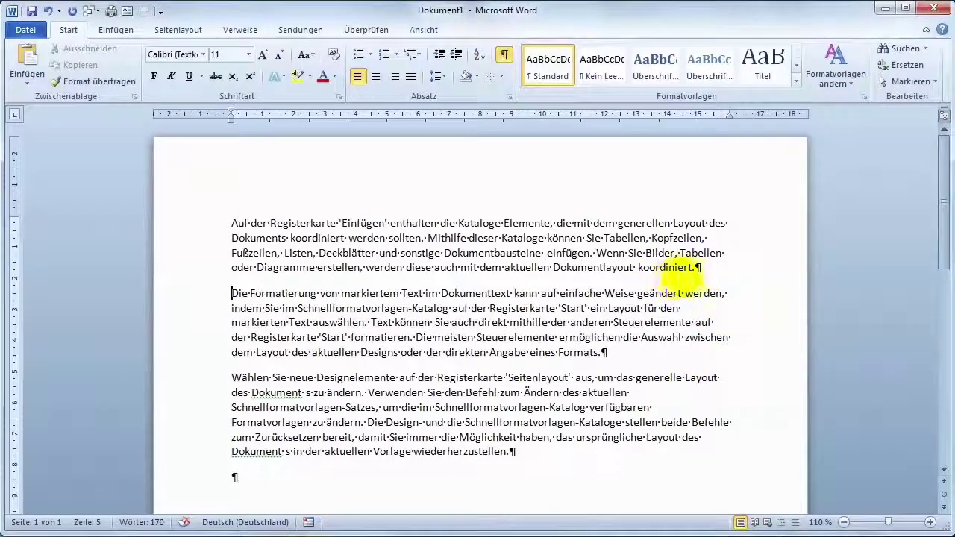
click(525, 451)
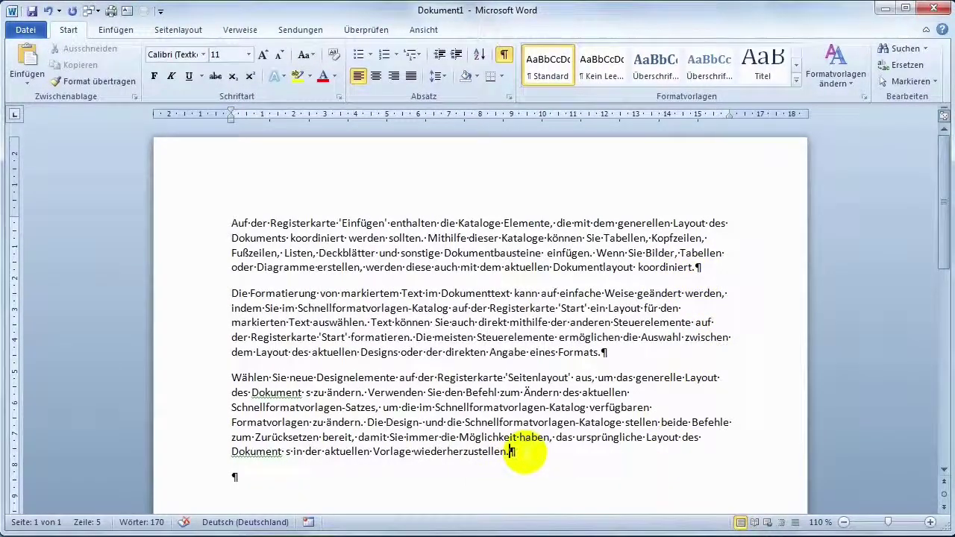
Add new paragraphs below the sample text so 'Dsfasdf' gets auto-capitalised
key(Return)
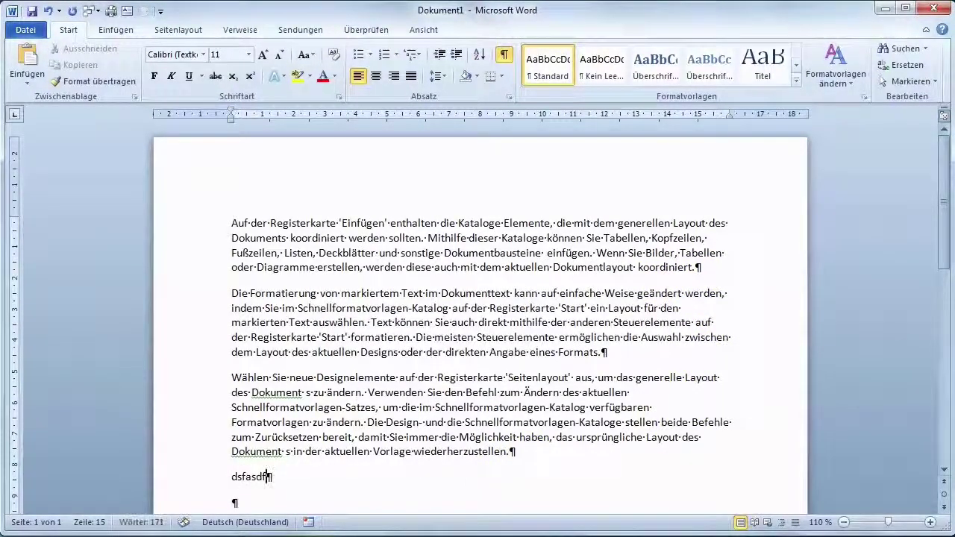
scroll(527, 450, down, 3)
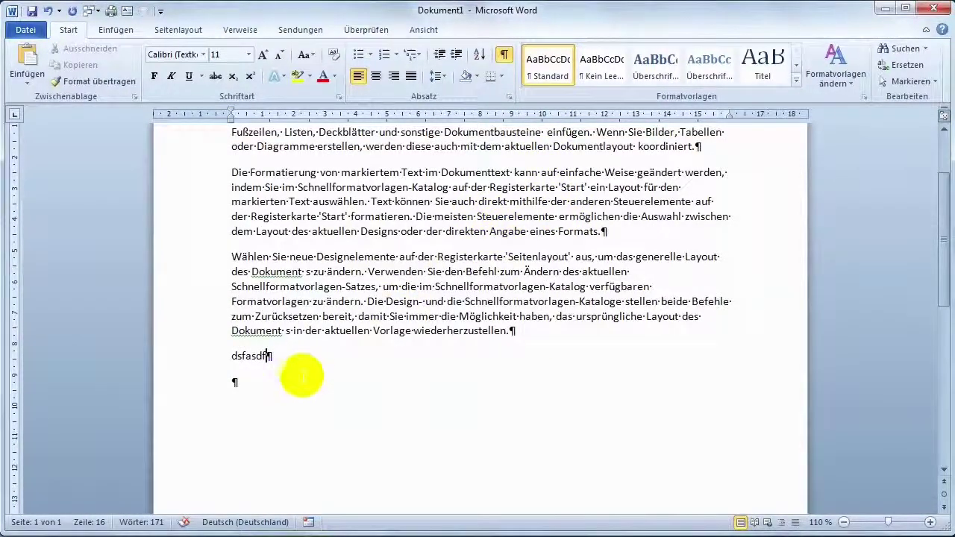
key(Return)
key(Return)
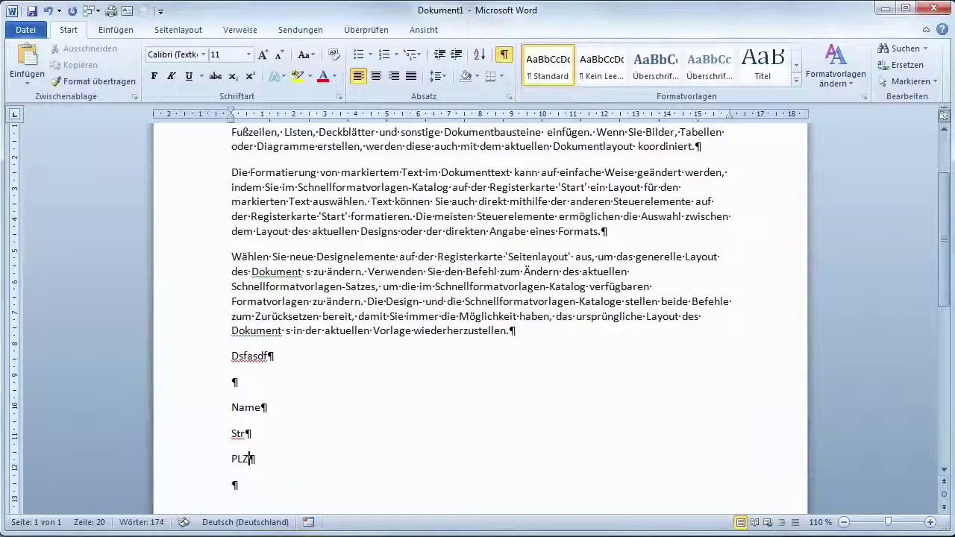
Set 0 pt spacing after for the Name, Str and PLZ lines as the default for all documents
drag(214, 413, 212, 465)
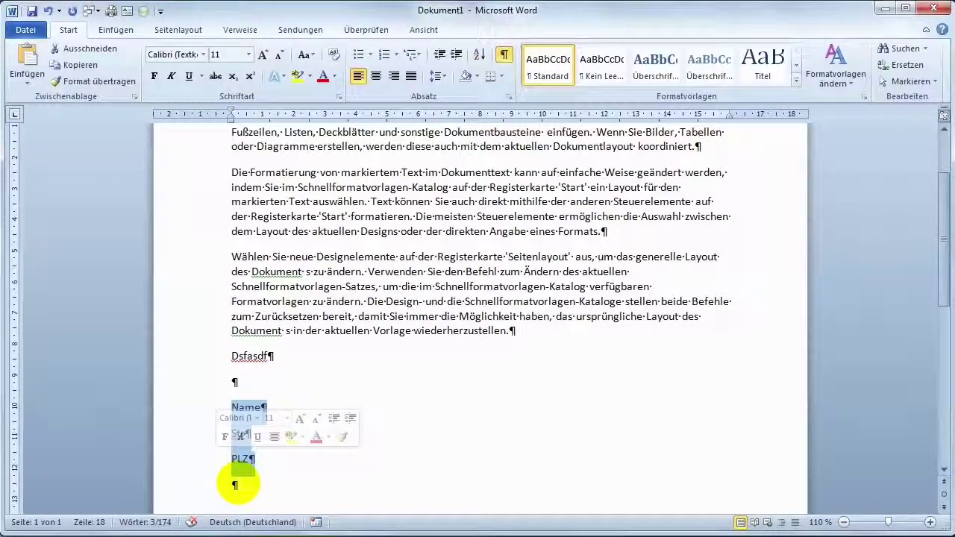
click(508, 97)
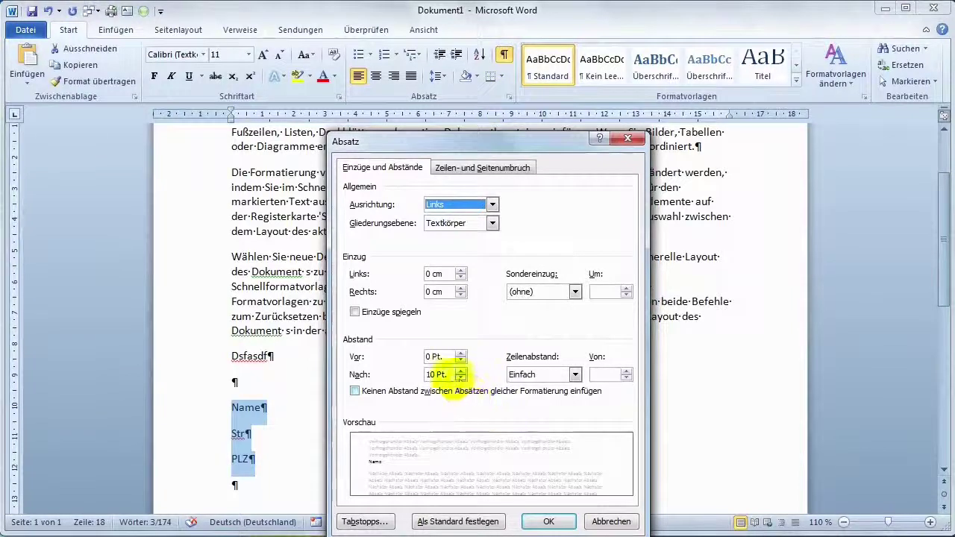
double_click(432, 375)
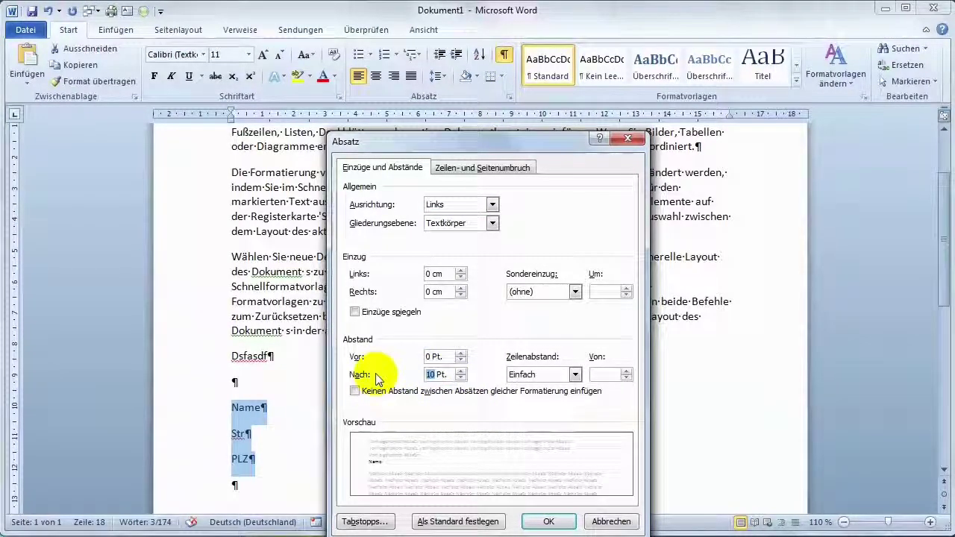
text(0)
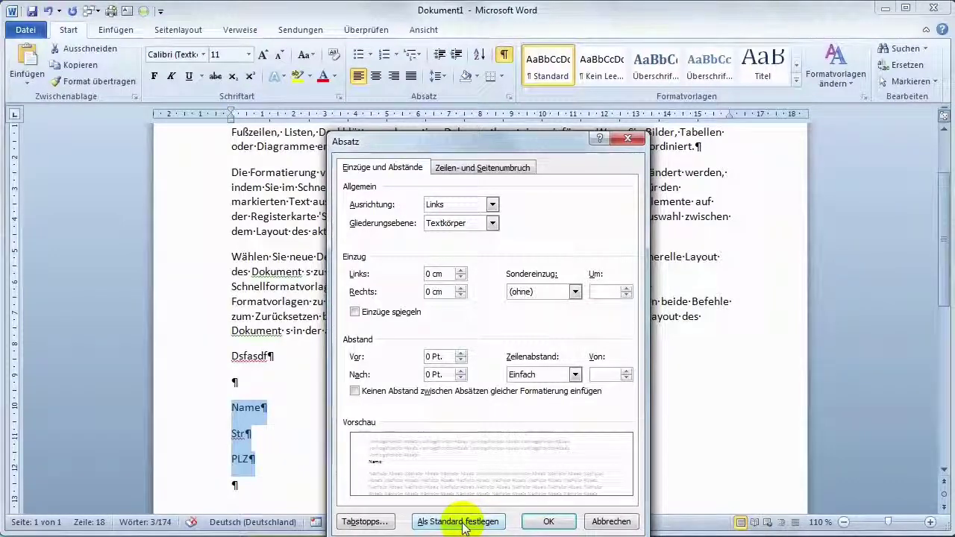
click(463, 522)
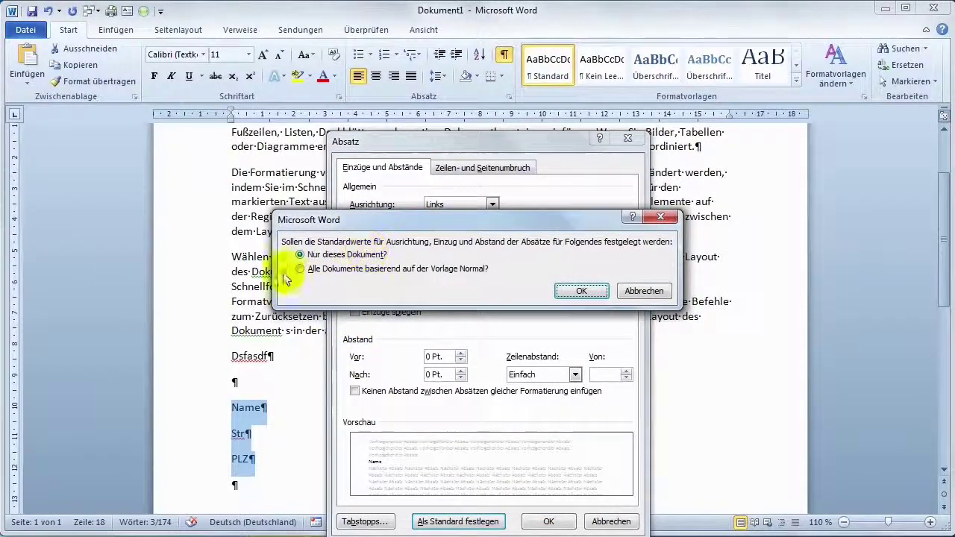
click(302, 272)
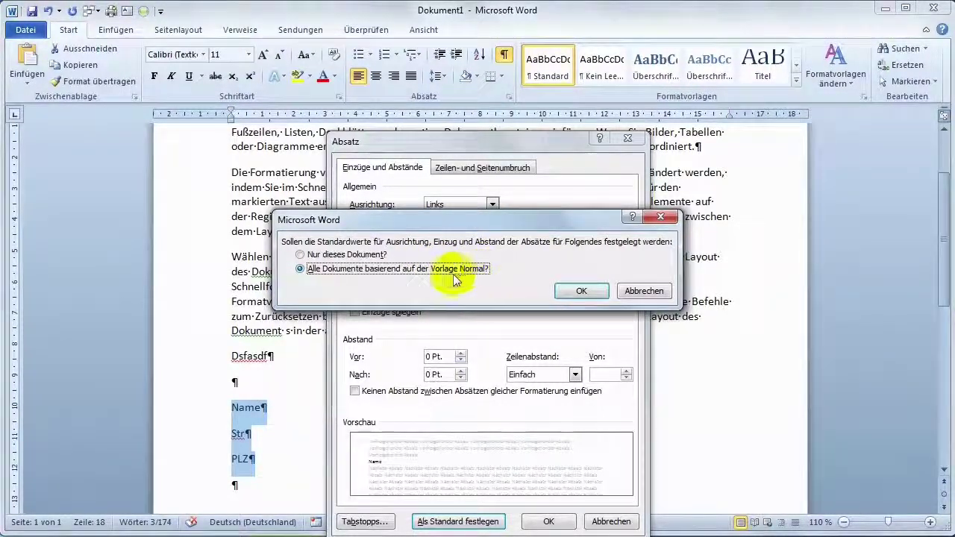
click(600, 293)
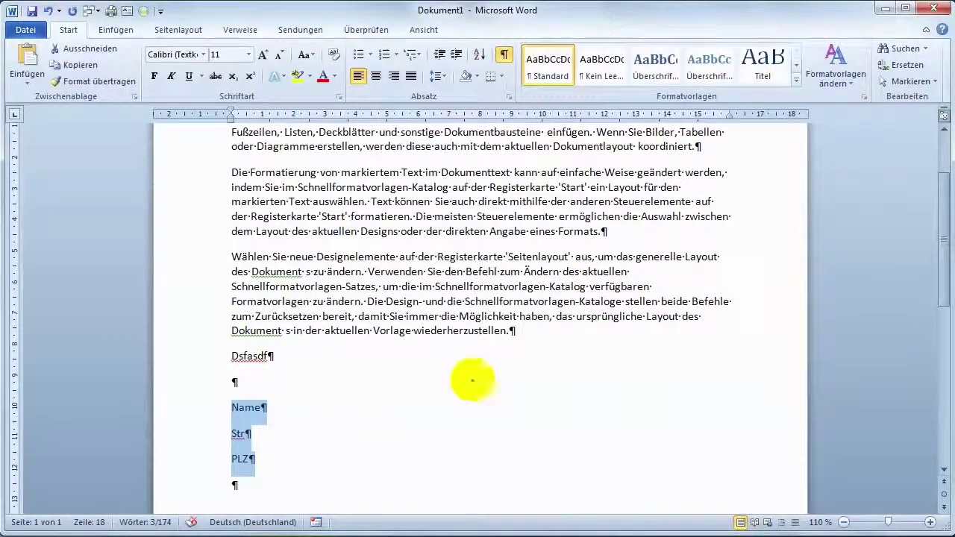
Close the document without saving, then check the paragraph settings in the new document
click(933, 7)
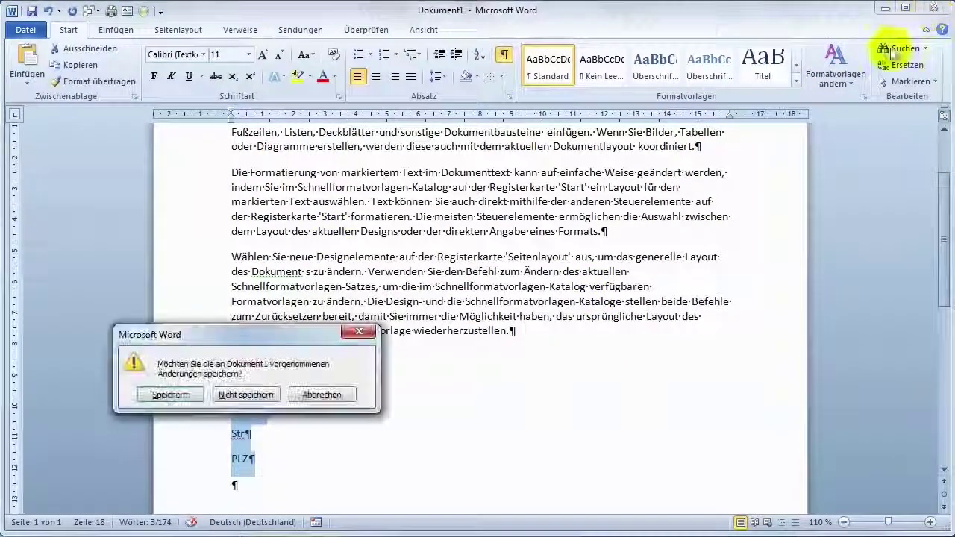
click(266, 394)
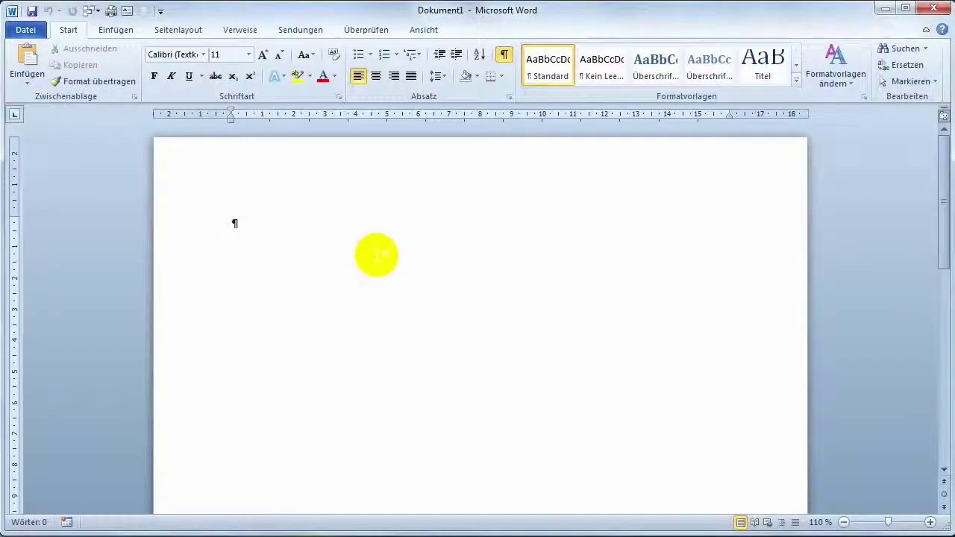
click(509, 96)
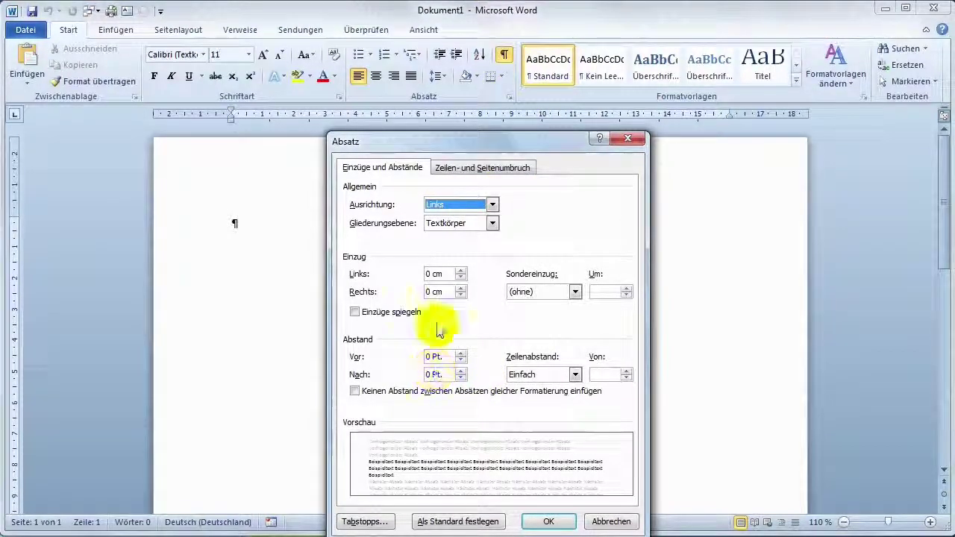
drag(444, 140, 442, 36)
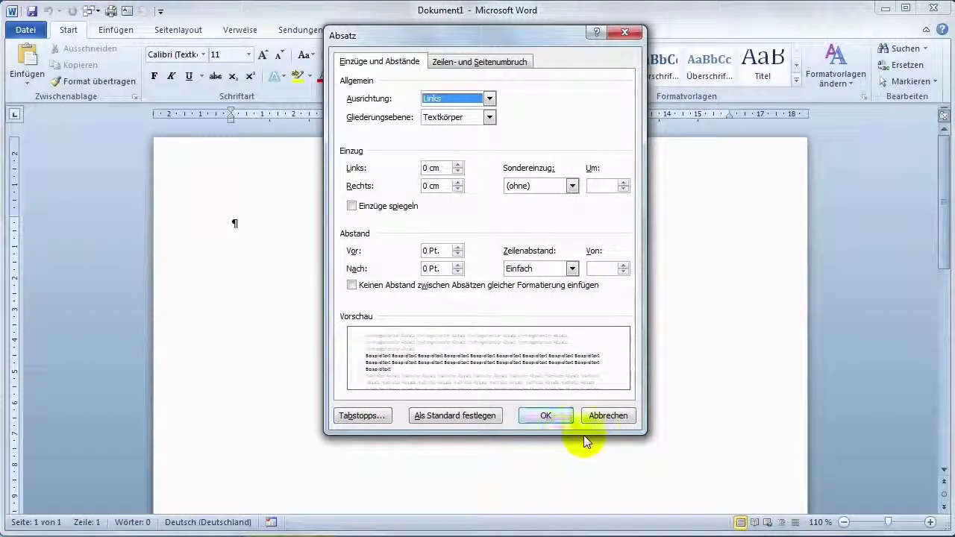
click(605, 413)
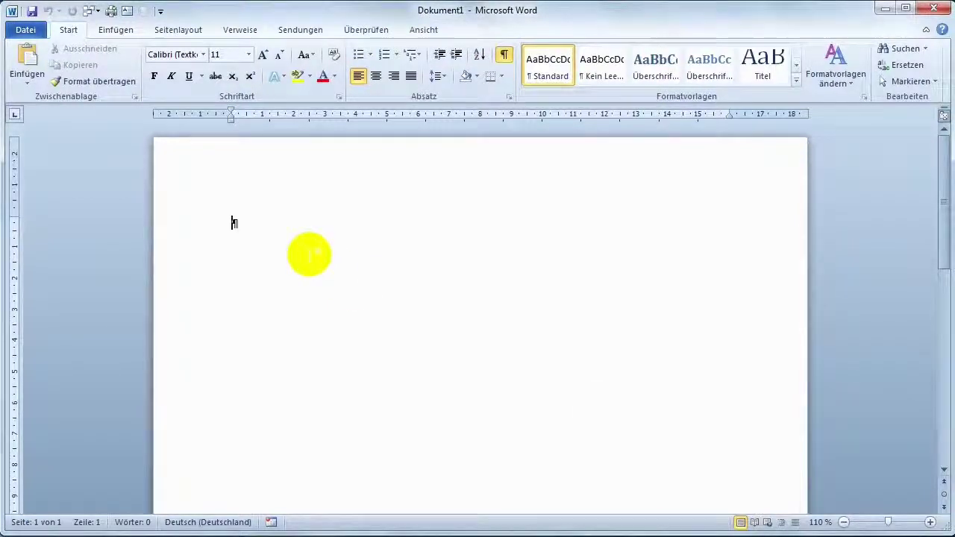
Generate sample paragraphs with the random-text formula and add an empty line after the first
text(=)
text(()
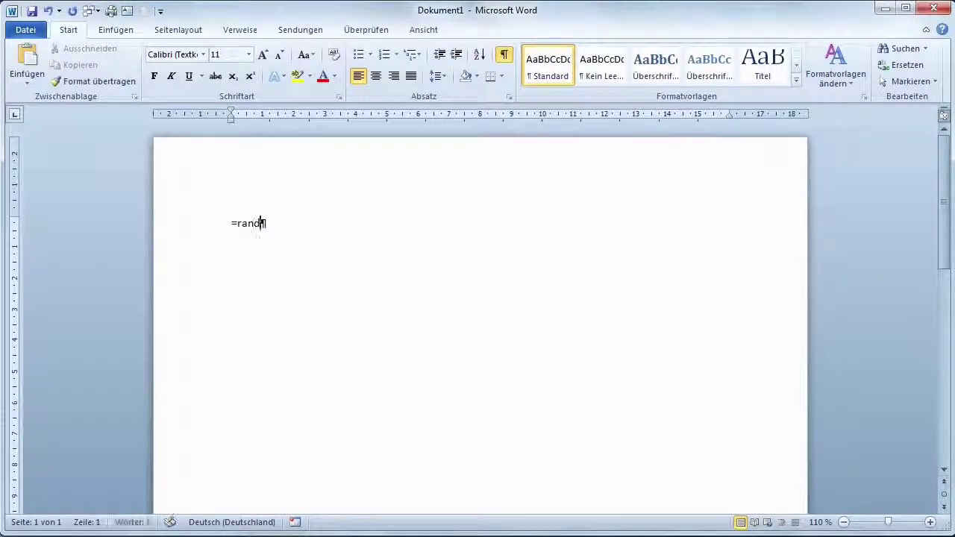
text())
key(Return)
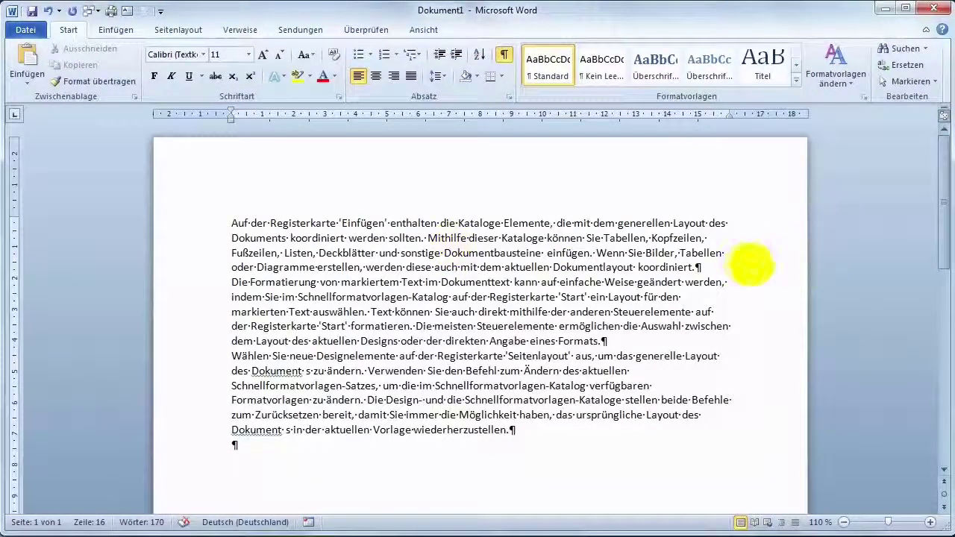
key(Return)
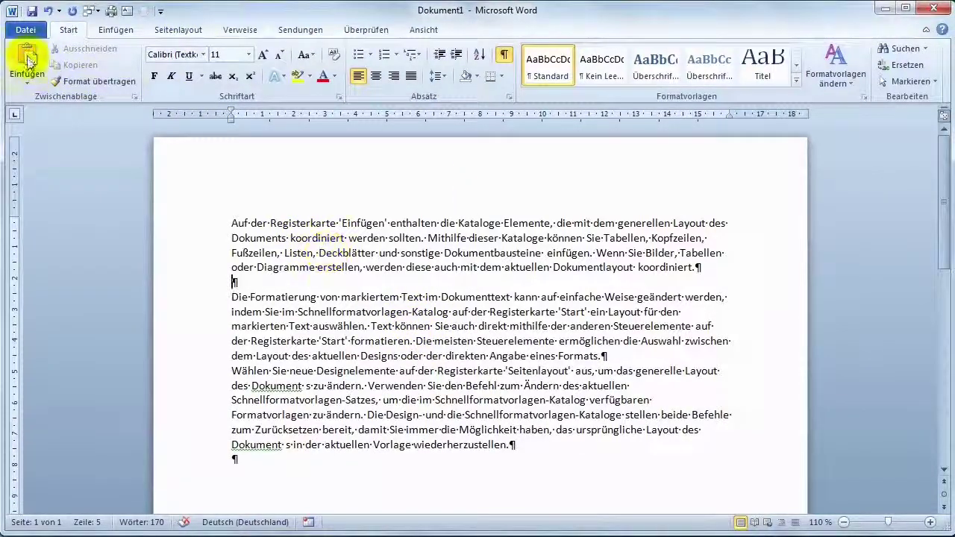
Enable the Entwicklertools tab through ribbon customisation in Word Options and open it
click(26, 30)
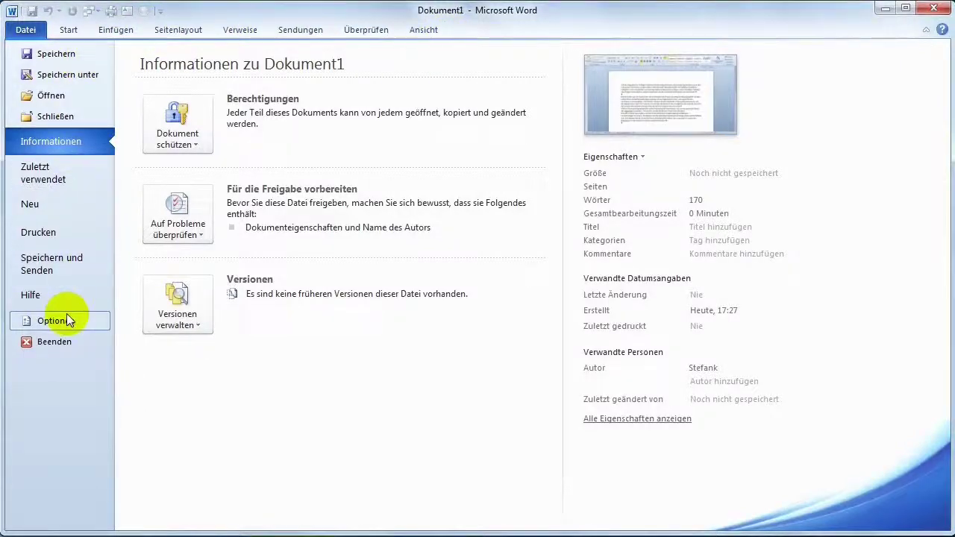
click(30, 320)
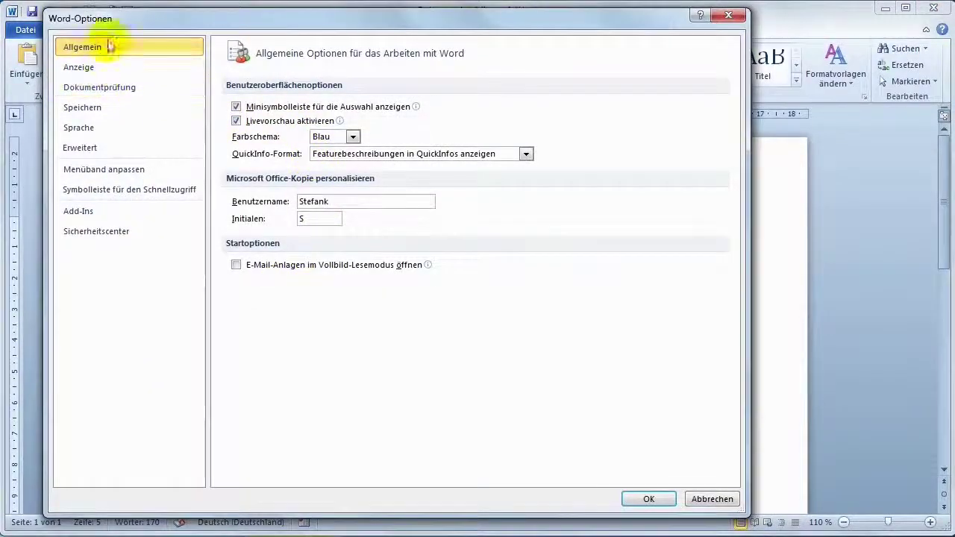
click(111, 171)
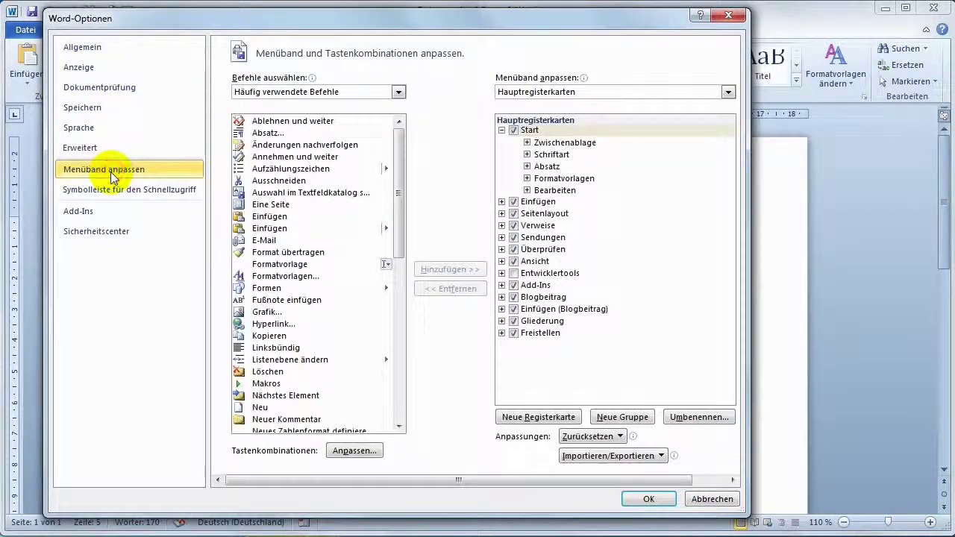
click(513, 273)
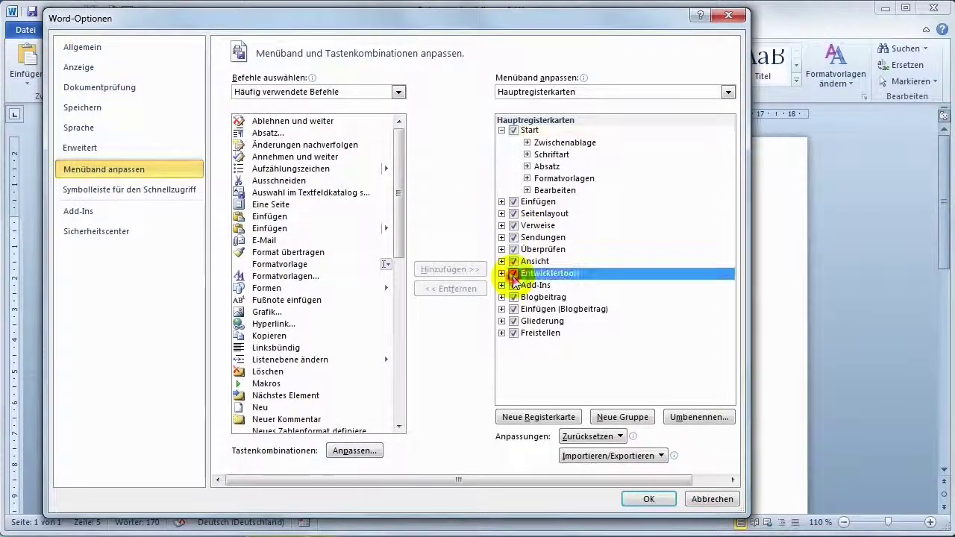
click(649, 499)
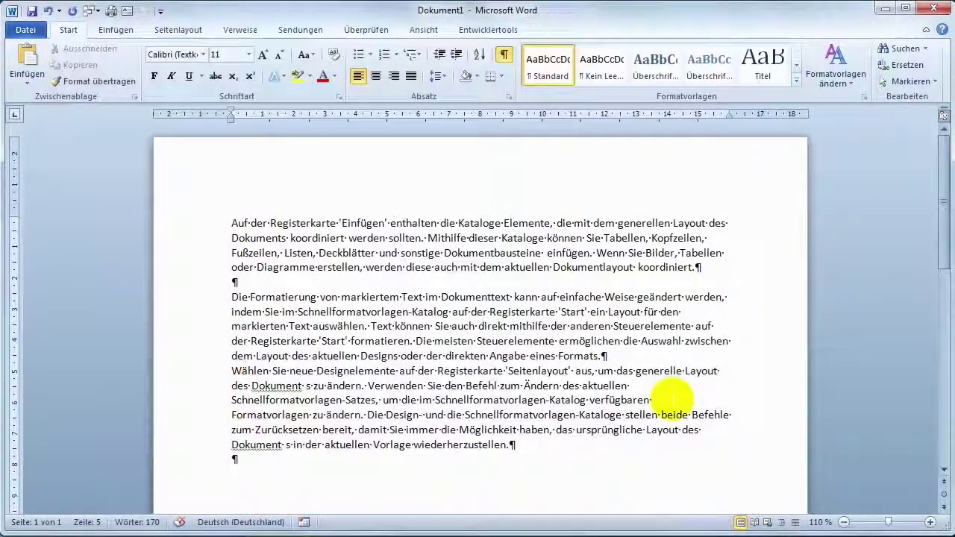
click(488, 30)
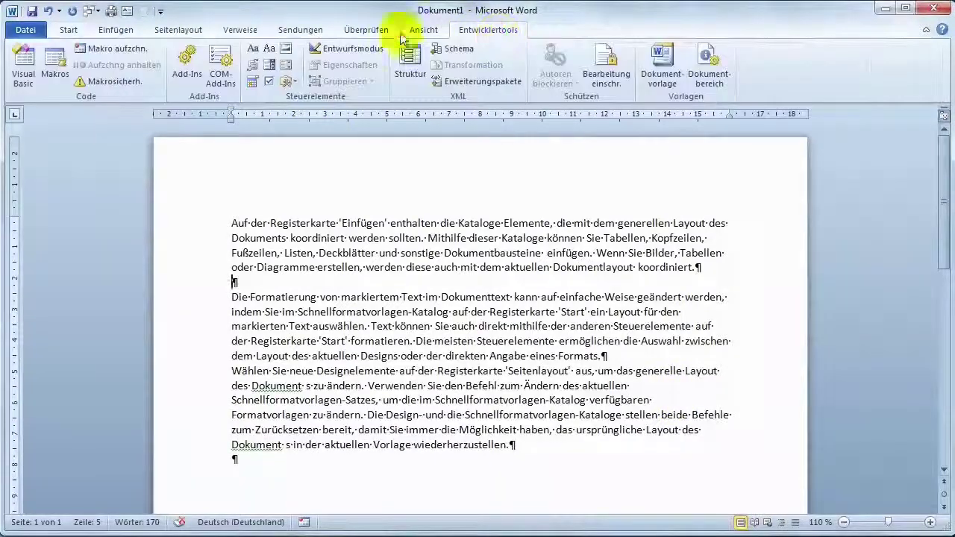
Set the Word Options colour scheme to Schwarz and return to the document
click(22, 30)
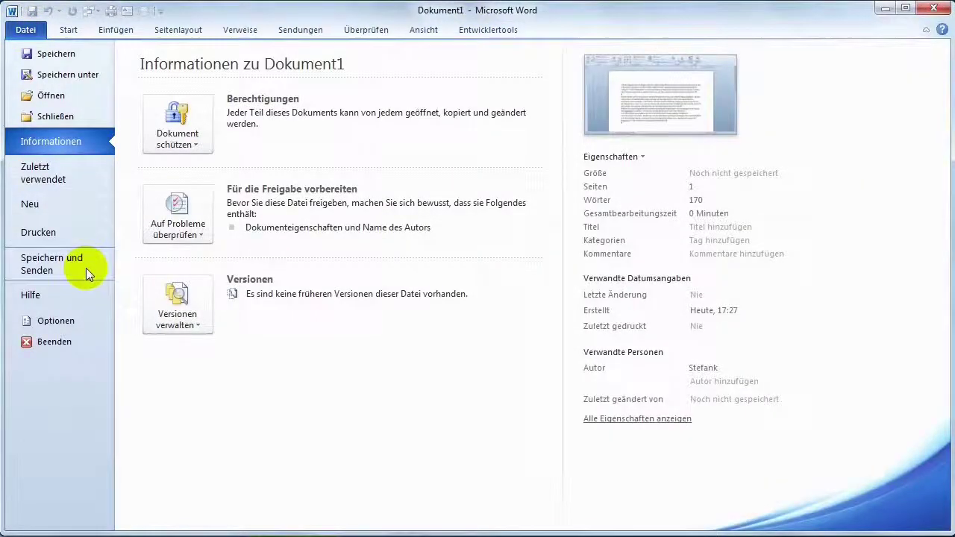
click(67, 325)
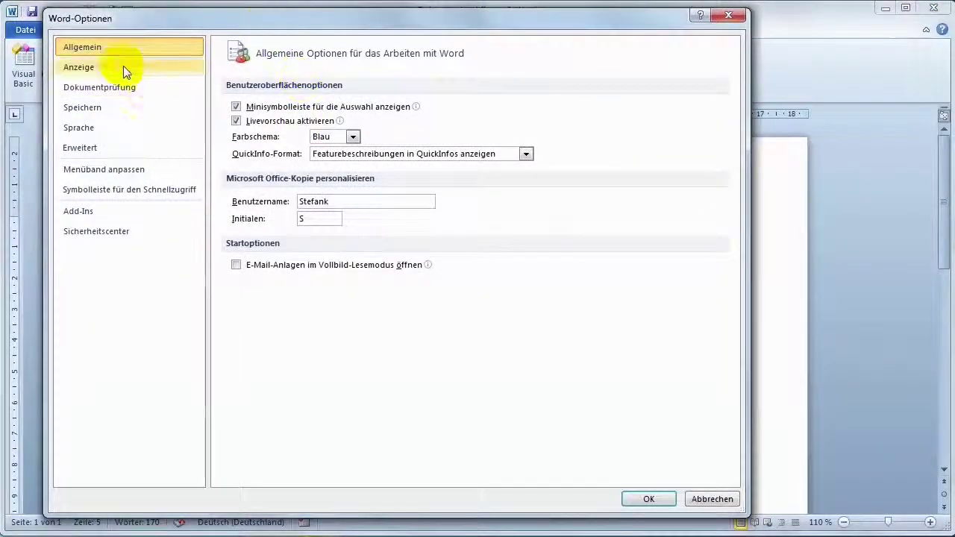
click(353, 137)
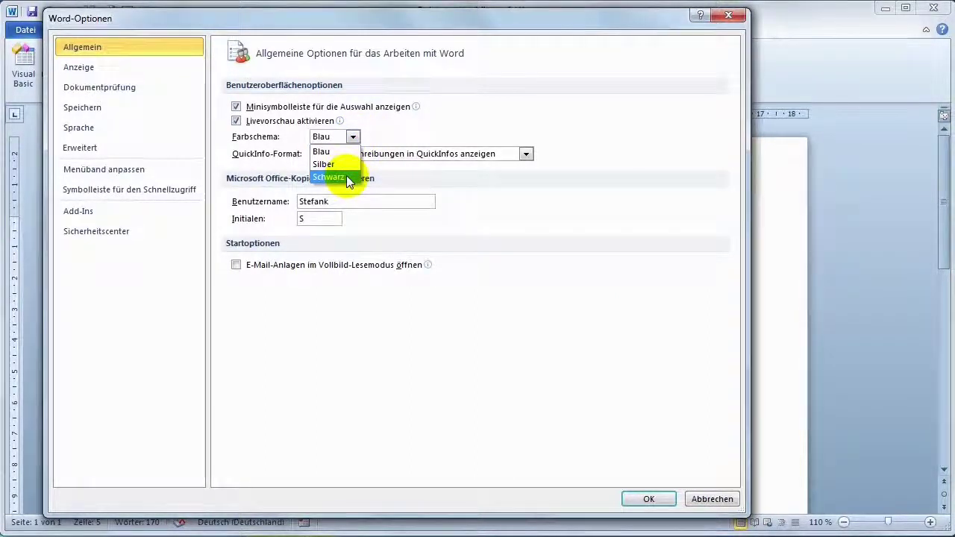
click(347, 178)
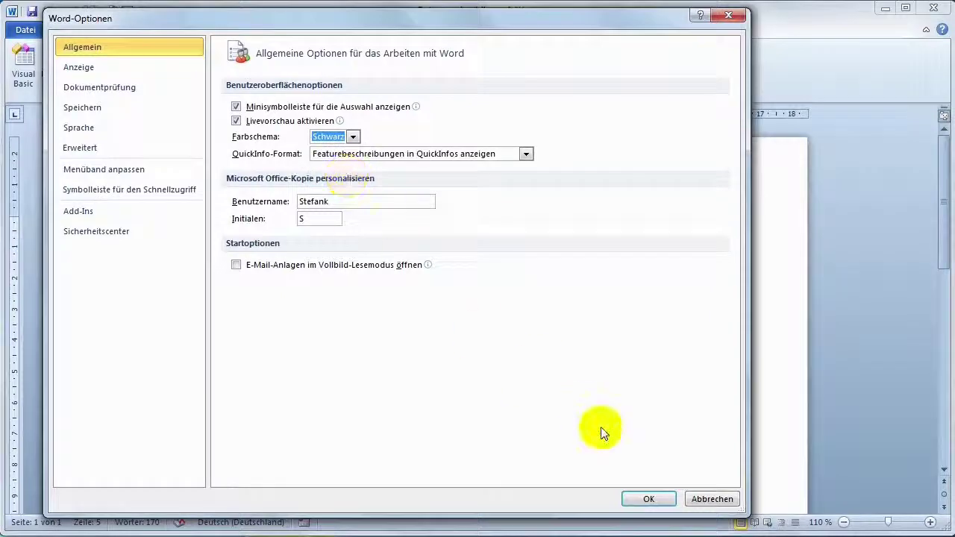
click(650, 497)
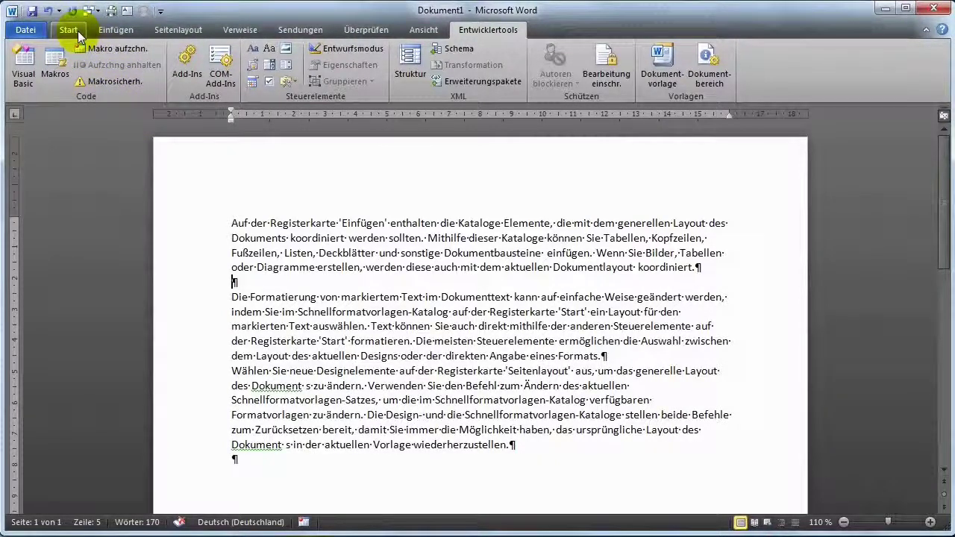
click(39, 28)
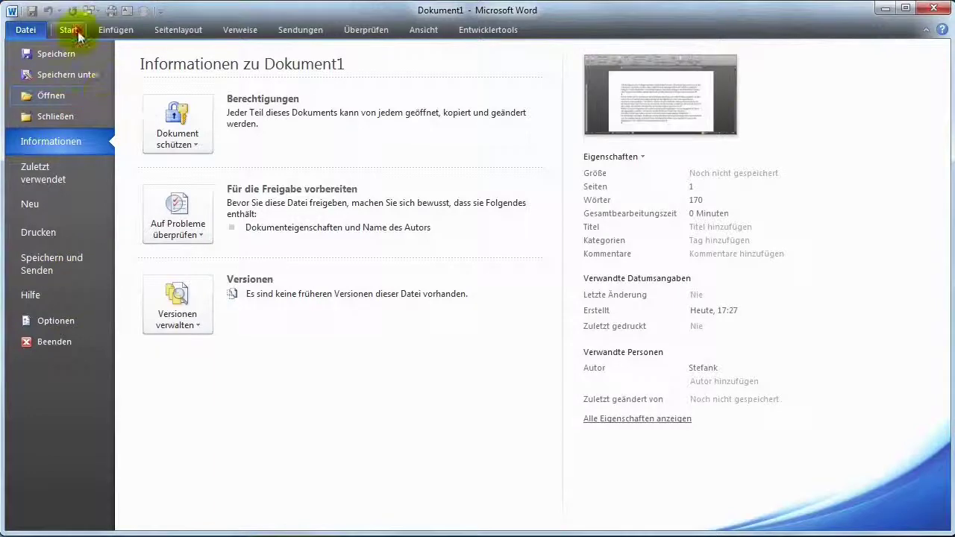
click(68, 30)
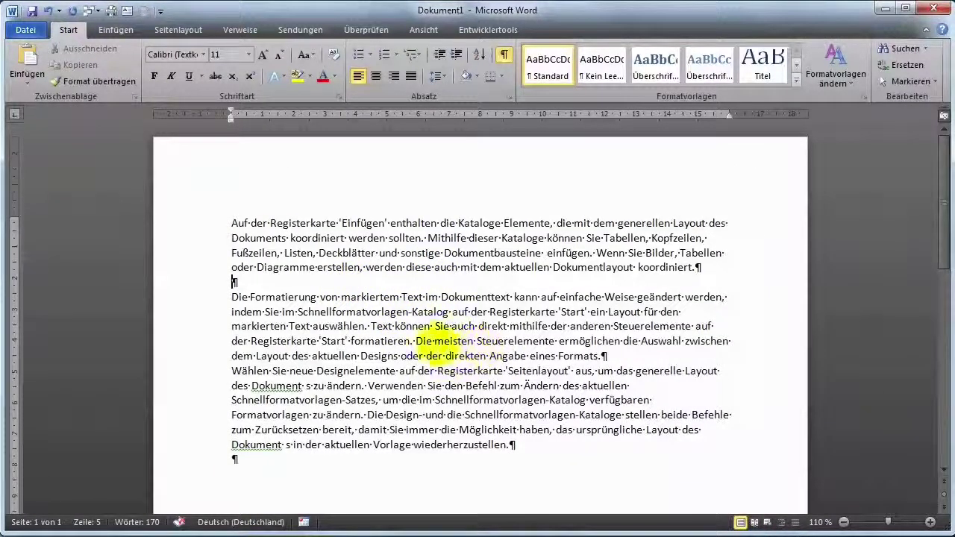
Insert the Chrysantheme sample picture after "formatieren." in the second paragraph
click(413, 341)
click(118, 33)
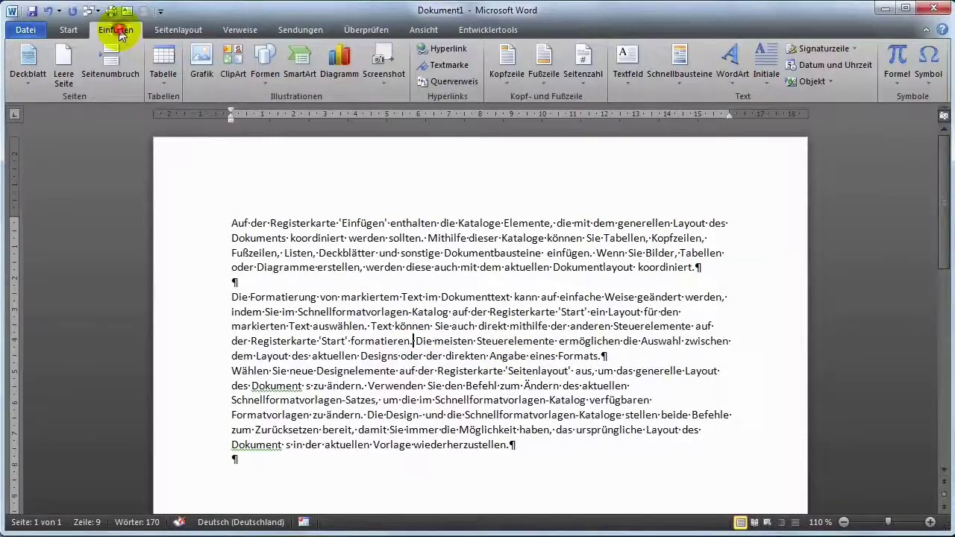
click(199, 59)
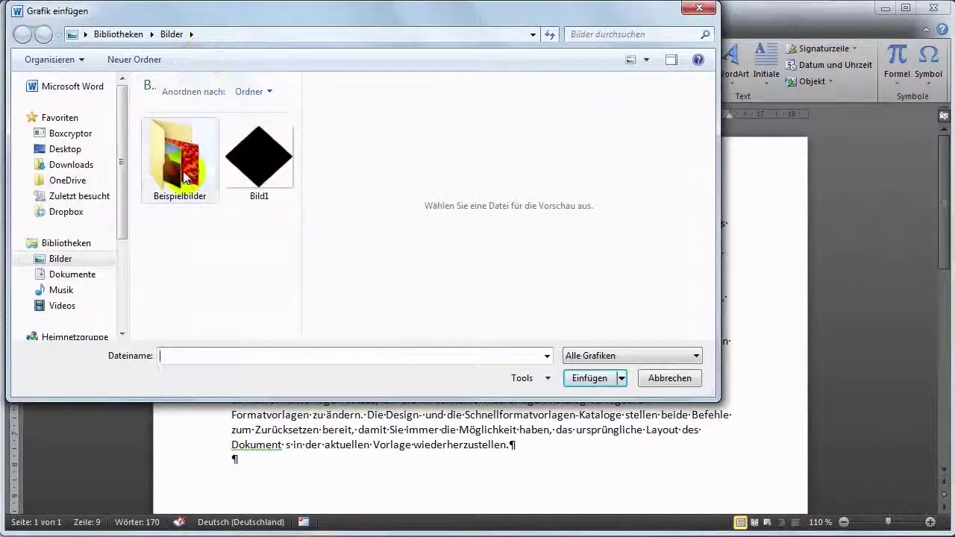
double_click(185, 176)
click(182, 179)
double_click(181, 179)
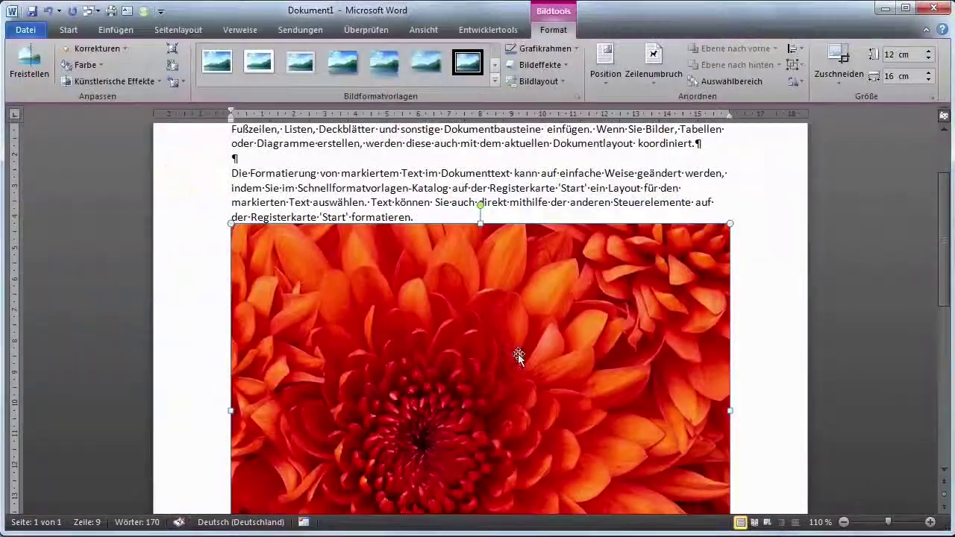
Shrink the chrysanthemum picture to about 2.16 × 2.88 cm
scroll(518, 356, down, 4)
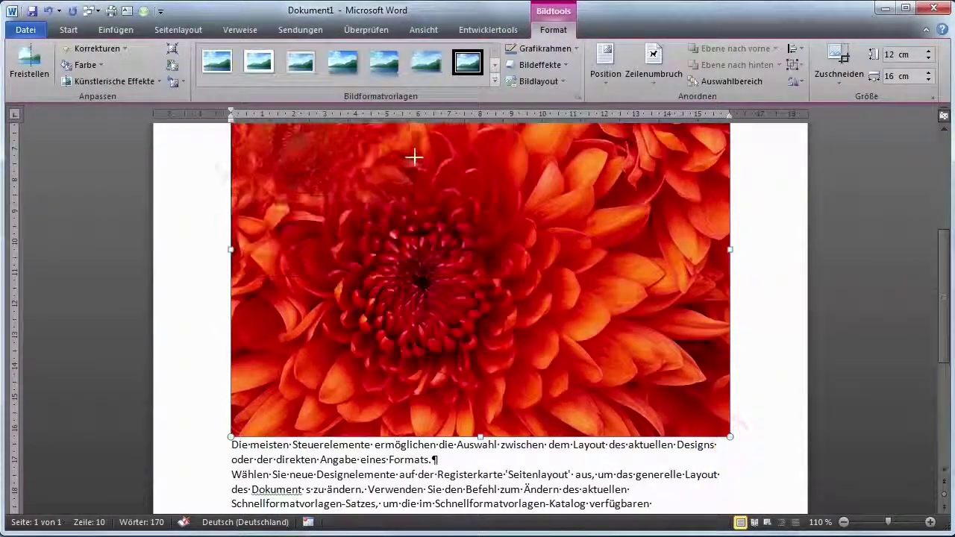
drag(730, 435, 416, 156)
scroll(426, 160, up, 5)
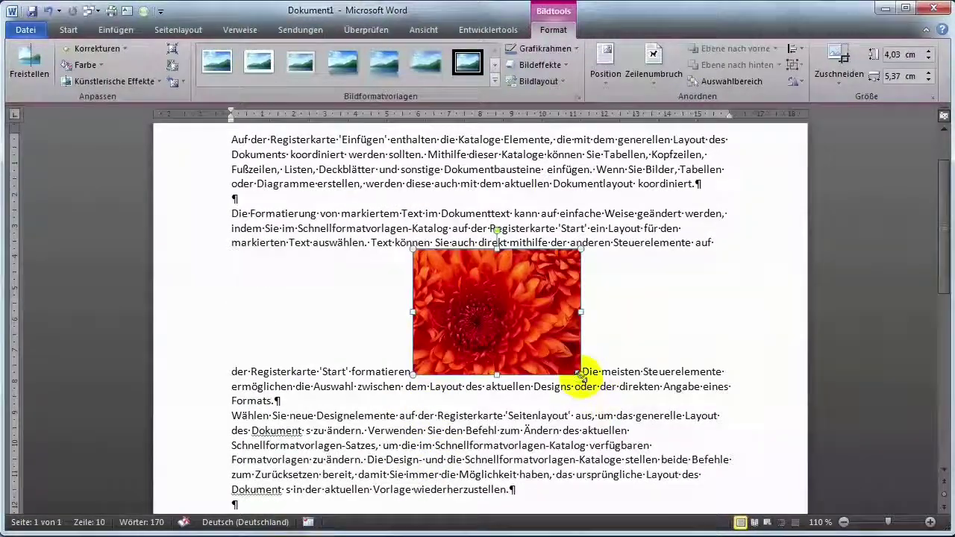
drag(580, 375, 503, 317)
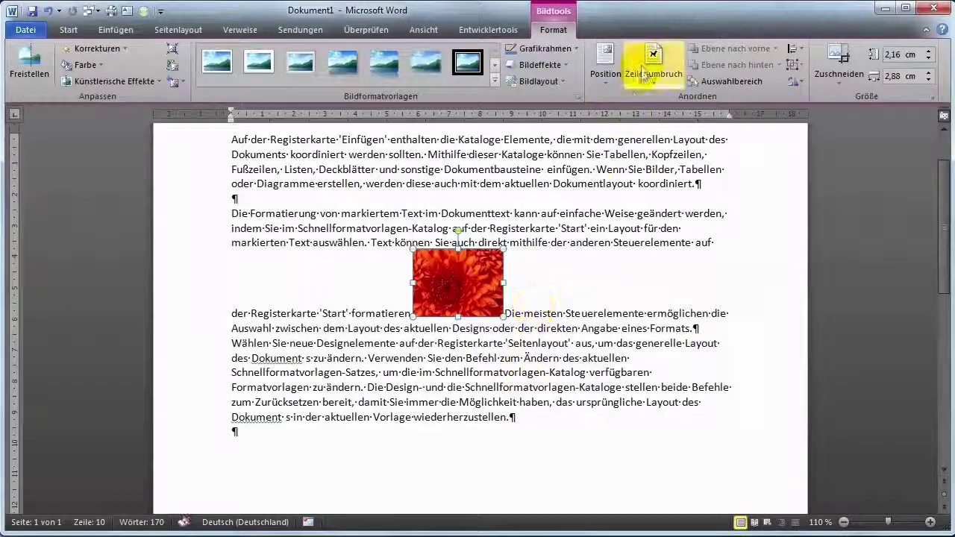
Wrap text around the chrysanthemum picture, reposition and enlarge it, then delete it
click(654, 66)
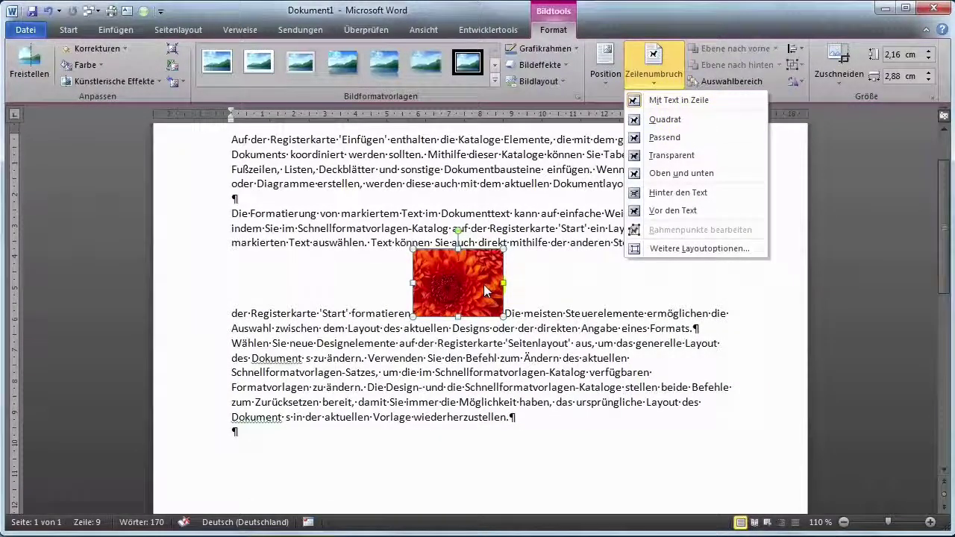
click(672, 137)
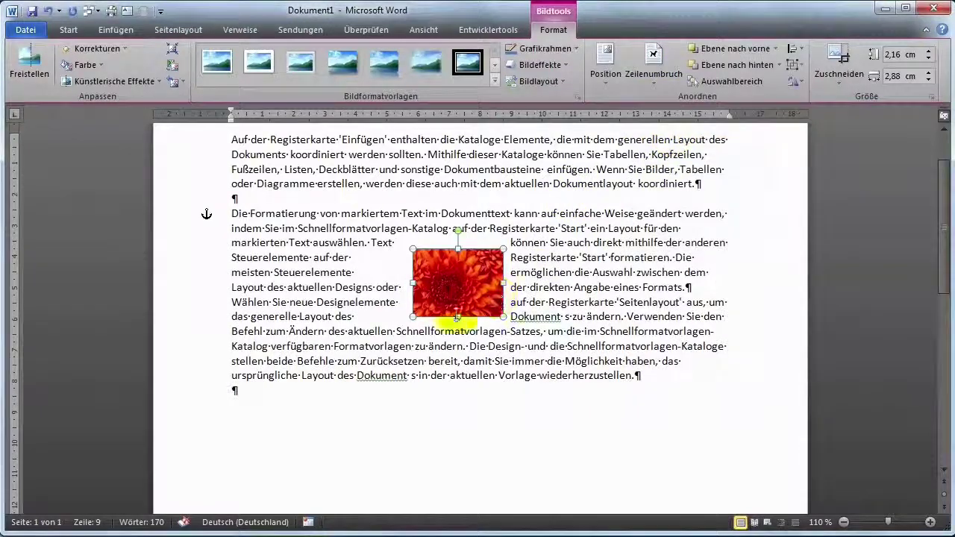
drag(459, 297, 303, 304)
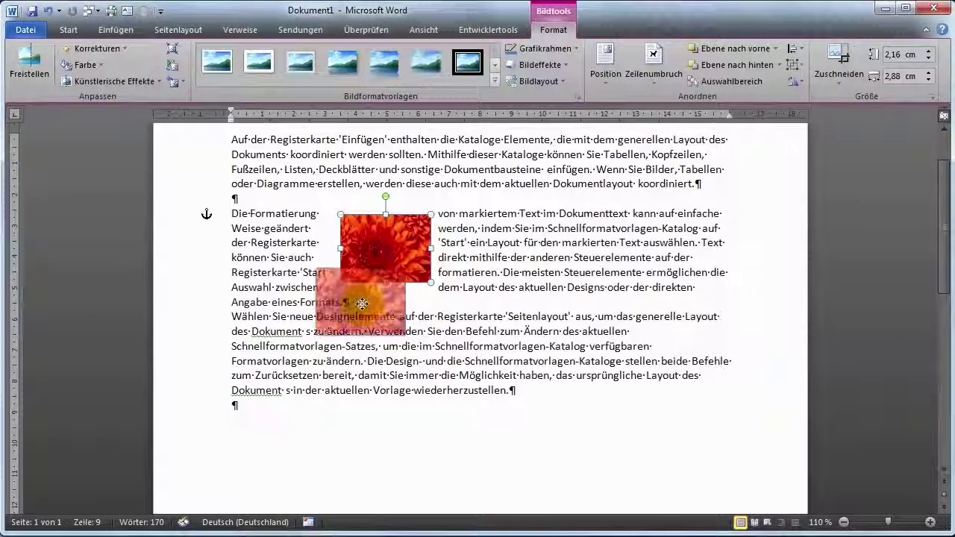
mouse_move(303, 304)
mouse_down()
mouse_move(272, 268)
mouse_move(365, 301)
mouse_up()
drag(409, 342, 441, 361)
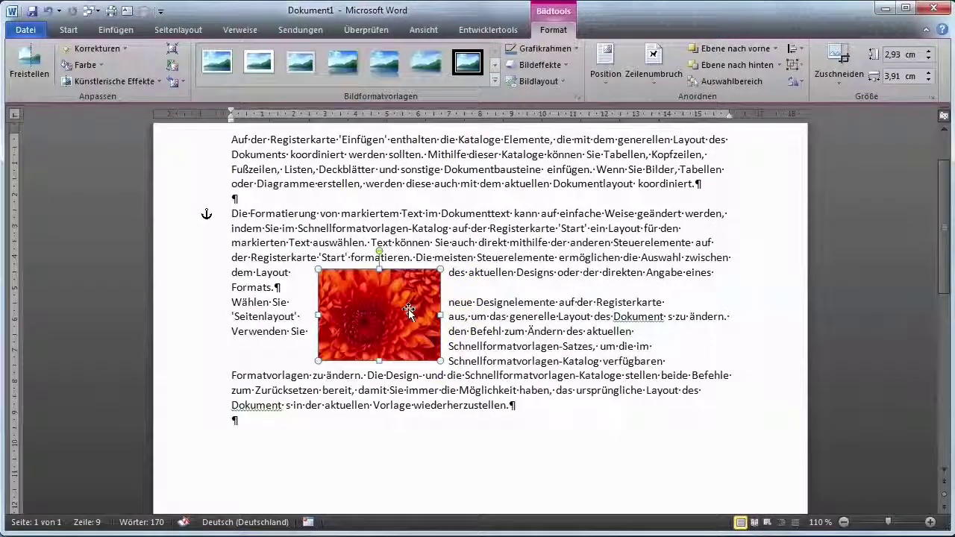
drag(408, 309, 447, 314)
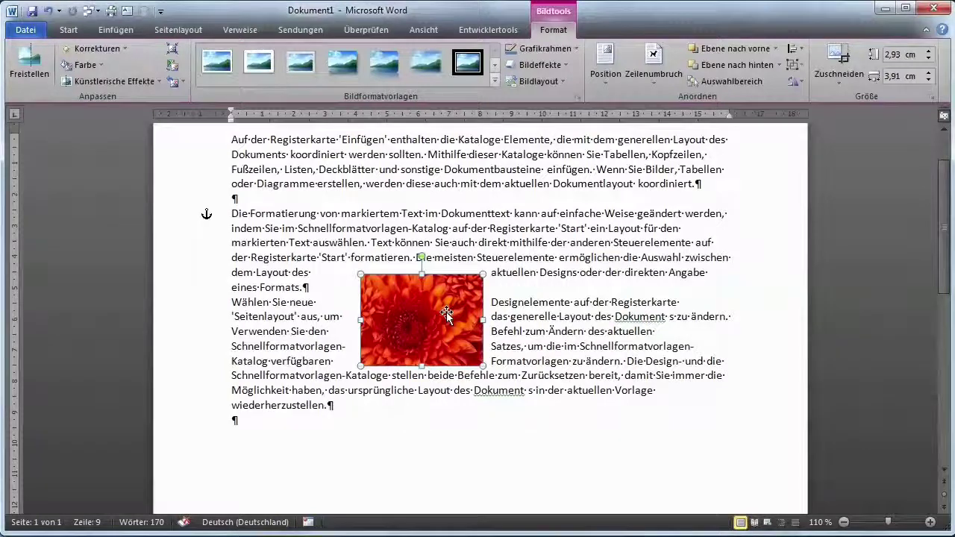
key(Delete)
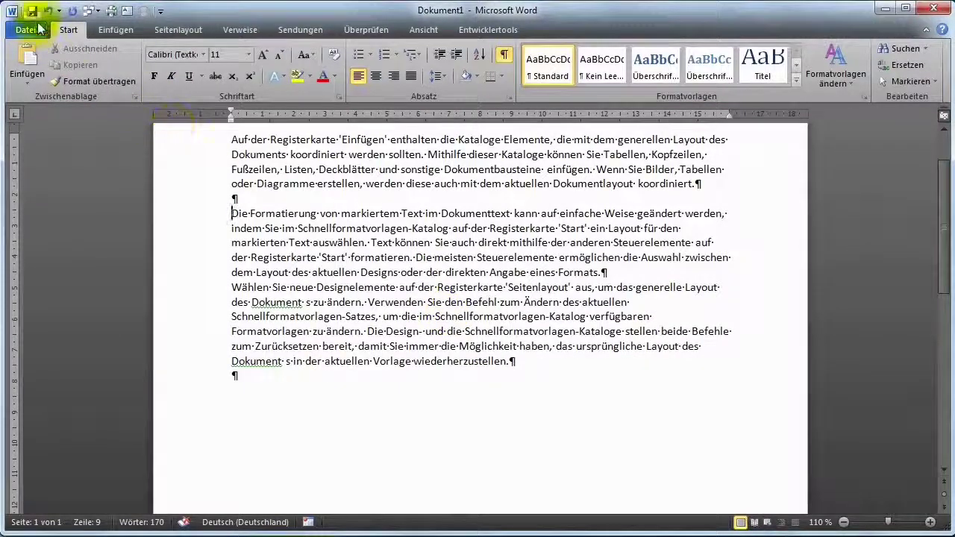
In Word Options' advanced settings, set 'Bilder einfügen als' to Passend and apply
click(37, 29)
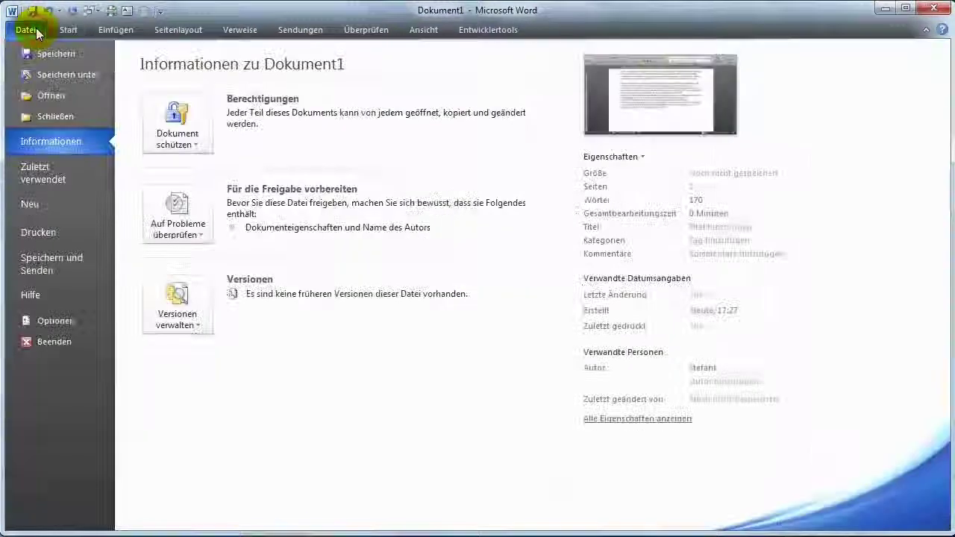
click(68, 318)
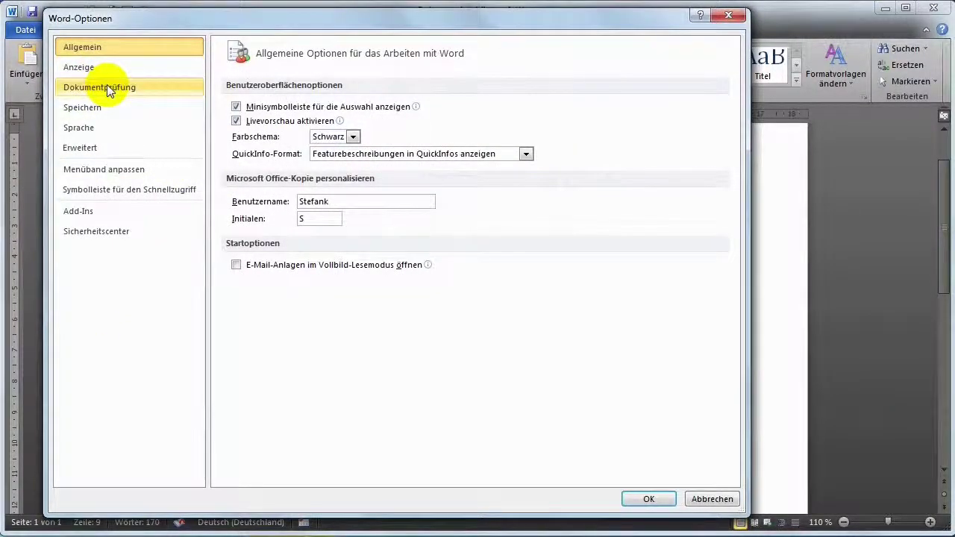
click(117, 94)
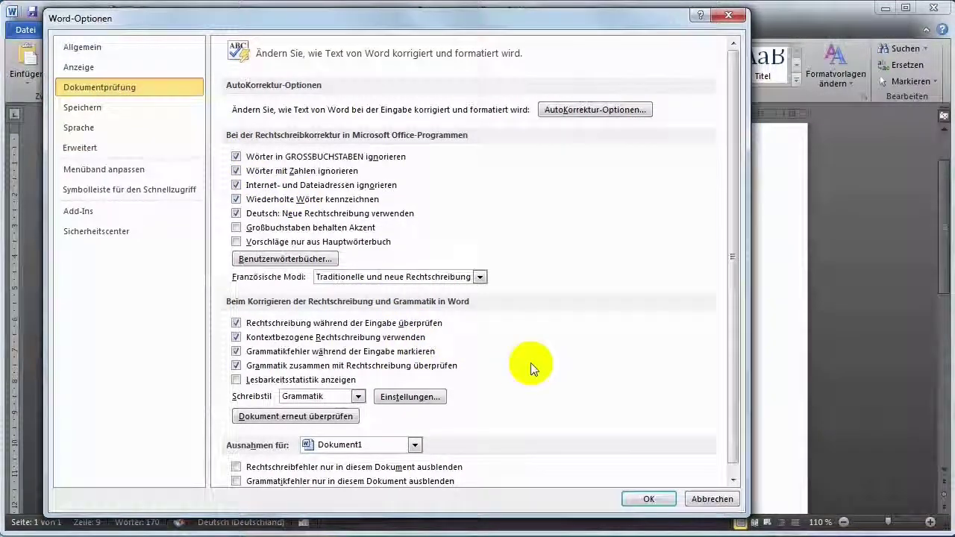
scroll(531, 363, down, 1)
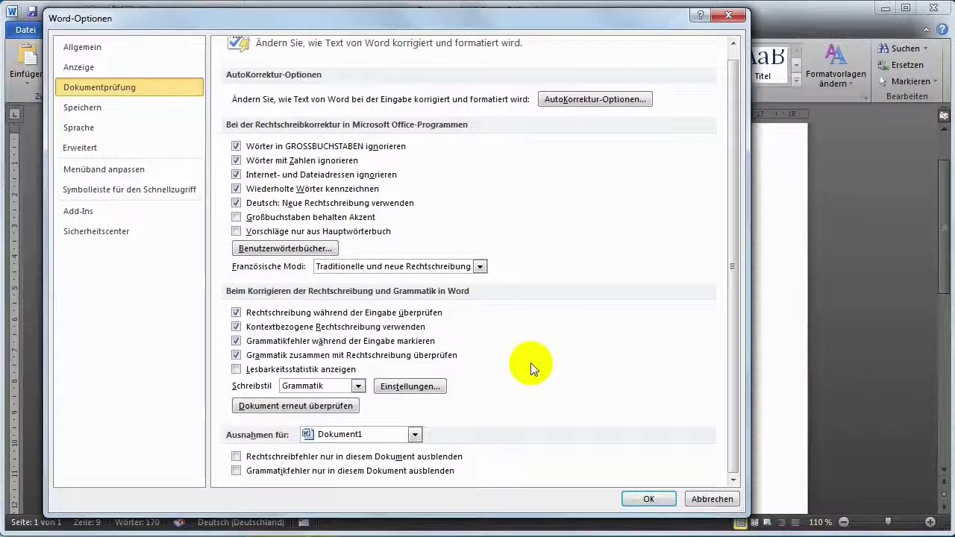
click(115, 148)
scroll(395, 235, down, 3)
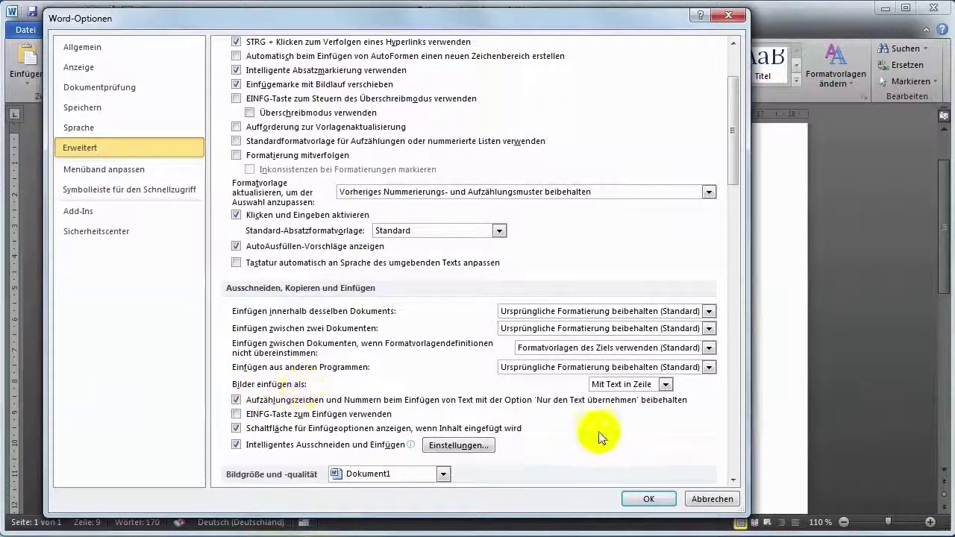
click(665, 385)
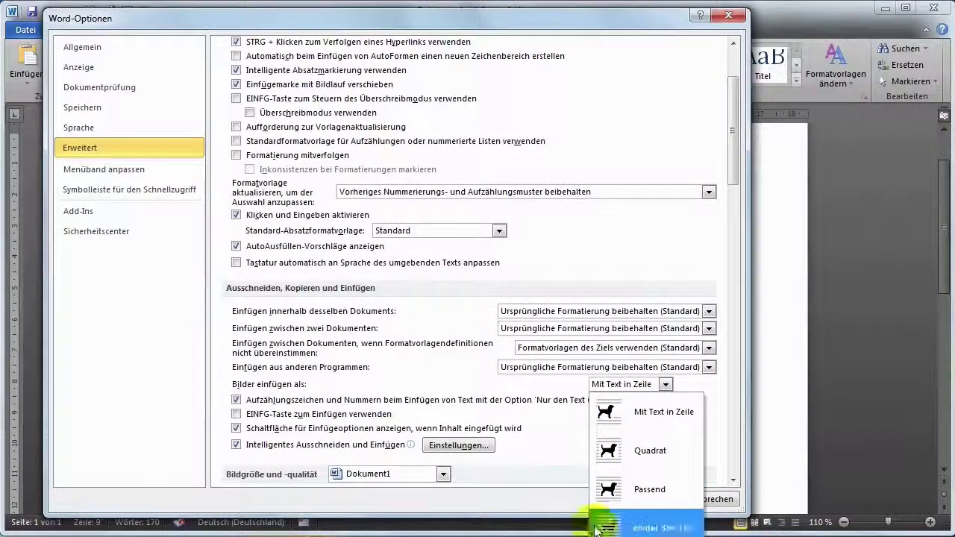
click(646, 495)
click(645, 494)
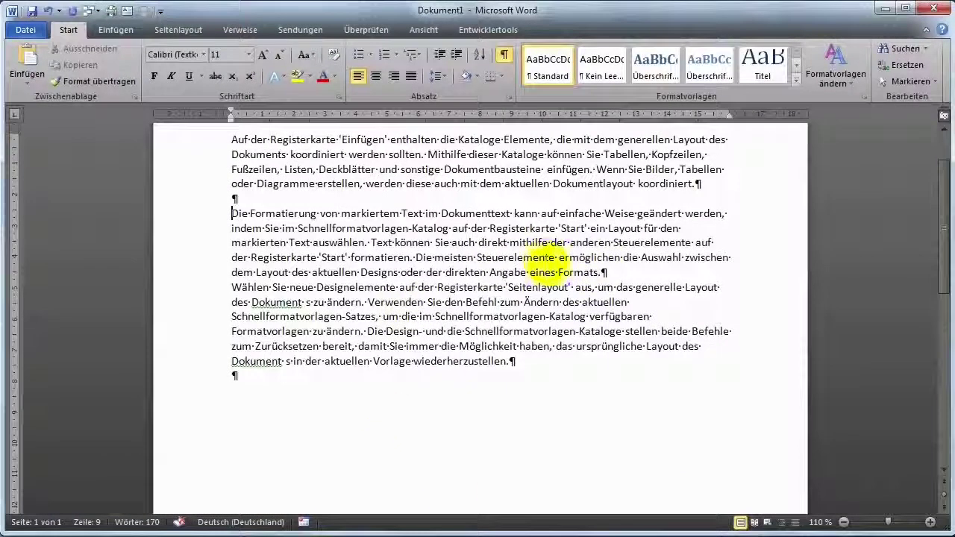
Insert the Chrysantheme picture before "Die meisten"
click(420, 257)
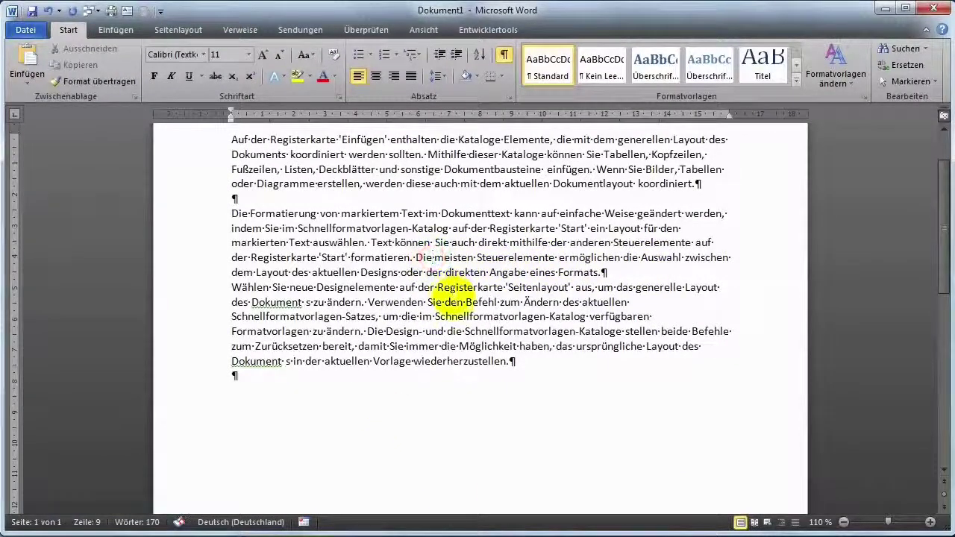
click(113, 30)
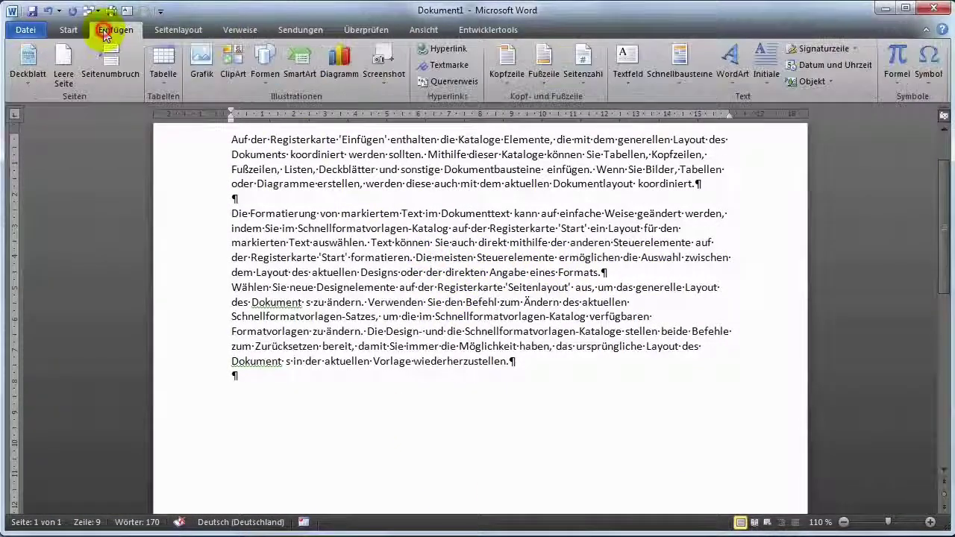
click(201, 64)
click(181, 156)
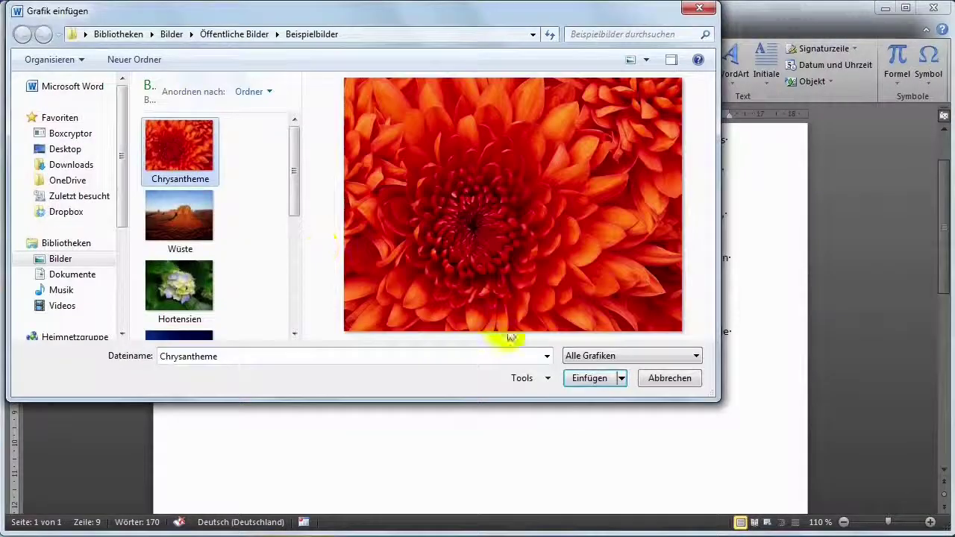
click(591, 379)
Resize the picture to 4.49 × 5.99 cm and position it beside the first paragraph
scroll(615, 362, up, 2)
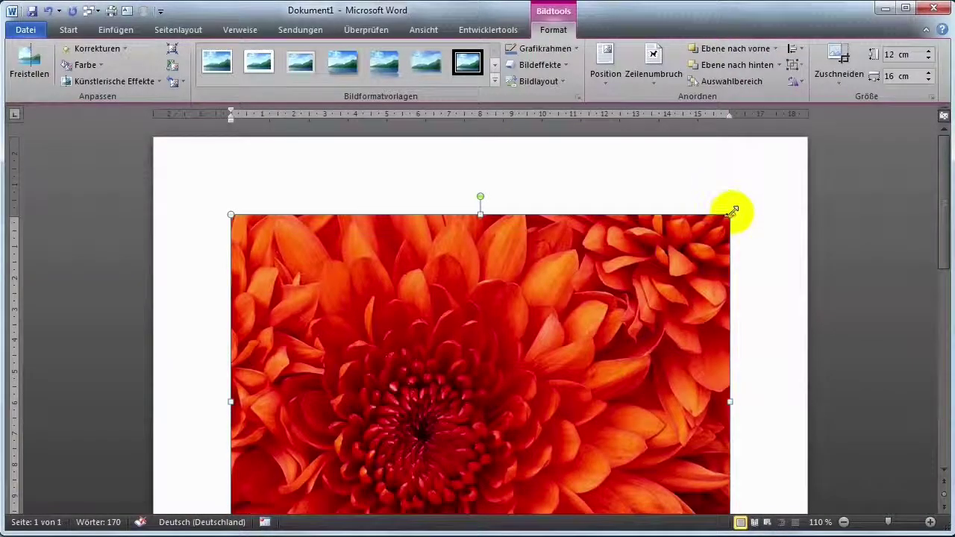
drag(731, 215, 367, 486)
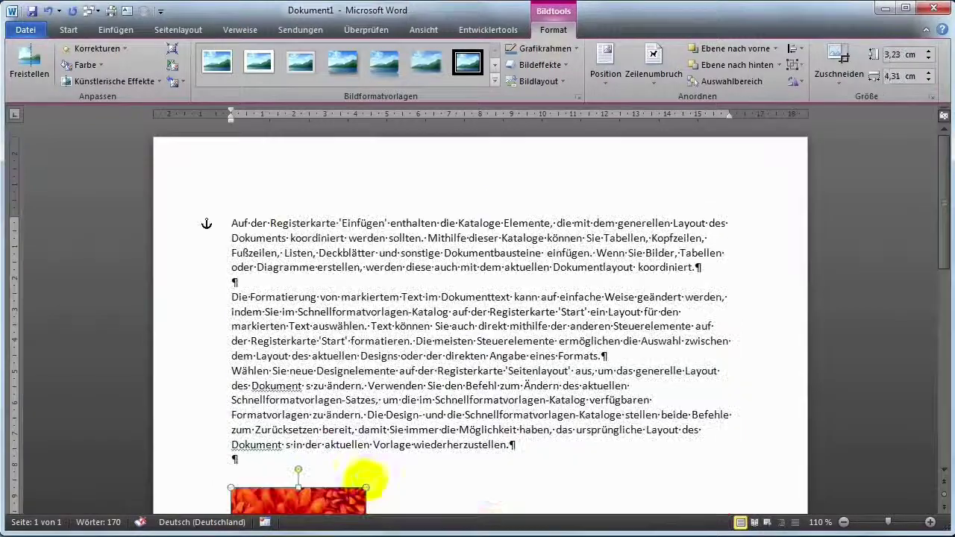
mouse_move(337, 362)
mouse_down()
mouse_move(376, 226)
mouse_move(482, 209)
mouse_move(591, 224)
mouse_up()
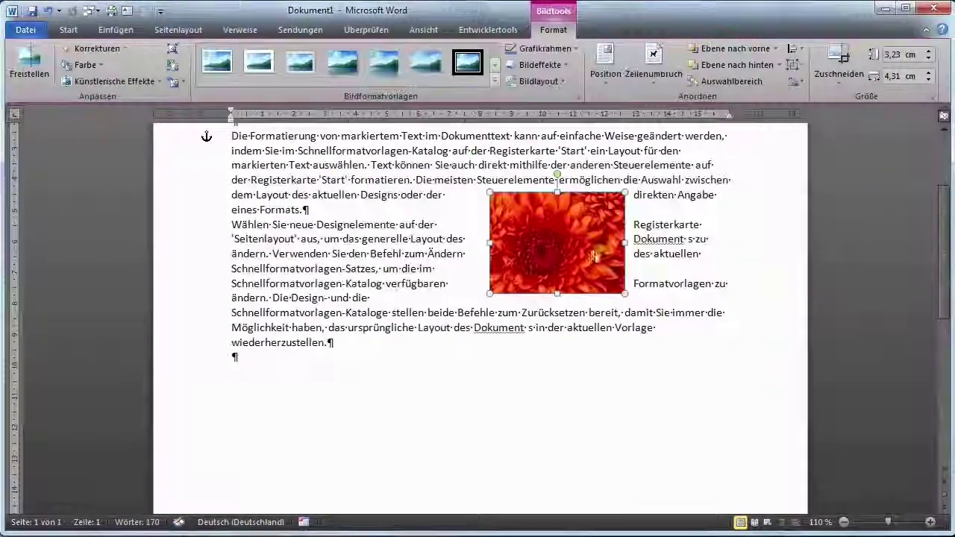
drag(590, 386, 516, 276)
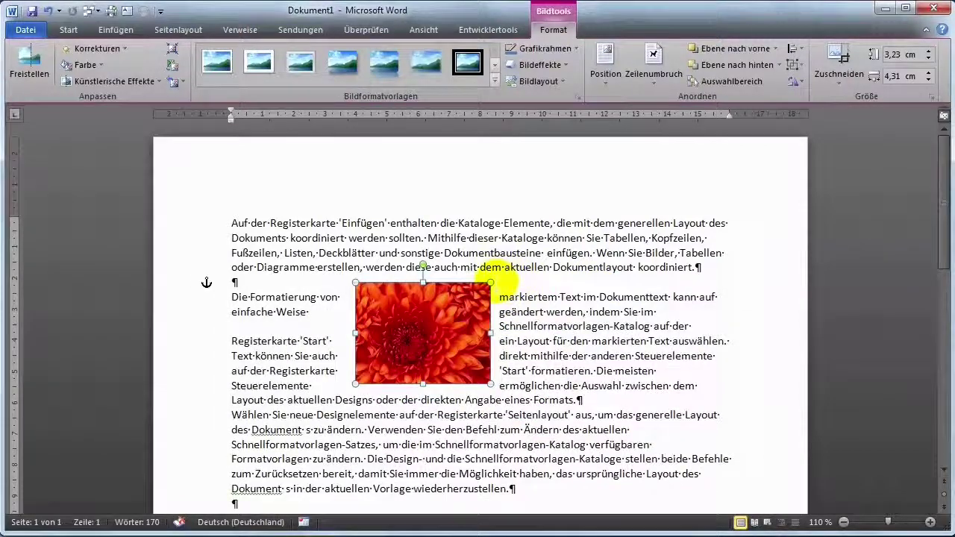
drag(410, 343, 438, 330)
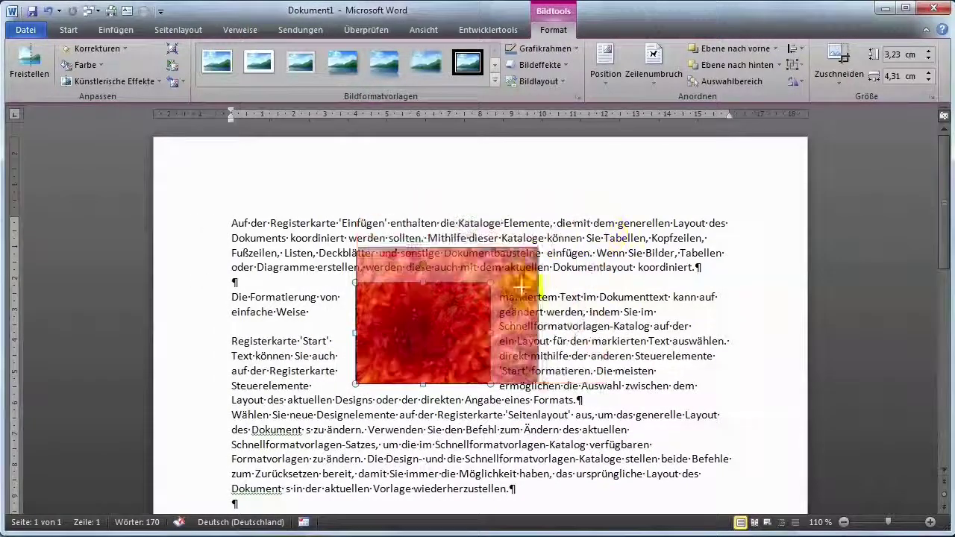
drag(491, 282, 543, 282)
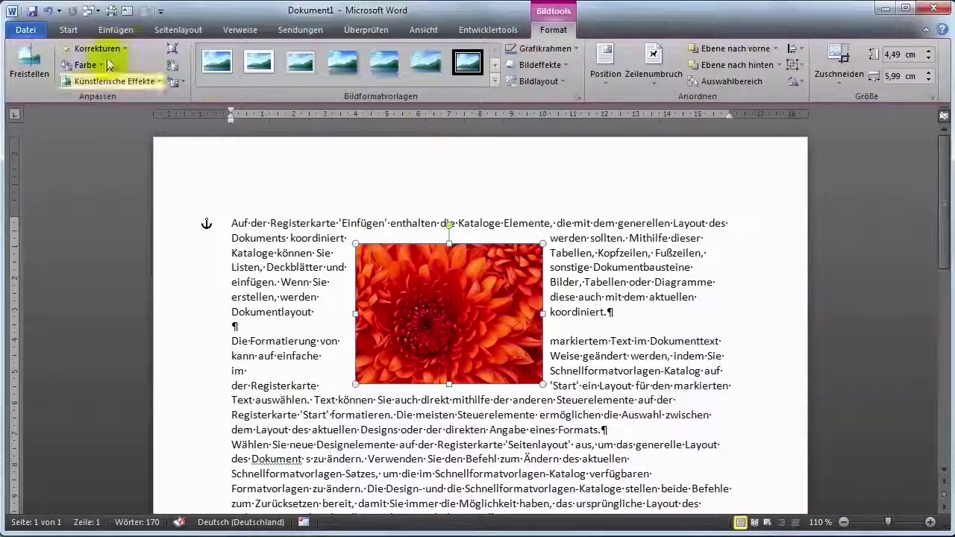
click(18, 33)
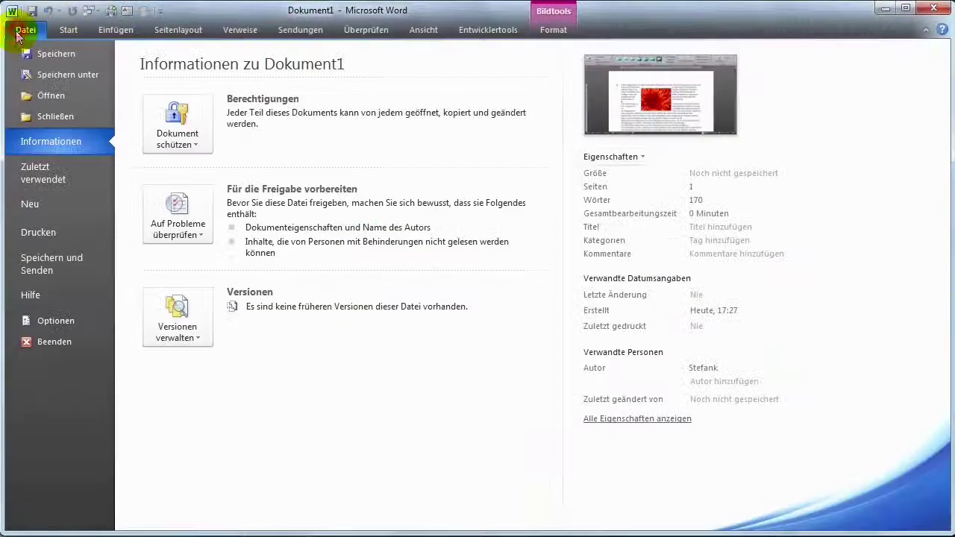
Uncheck 'Jeden Satz mit einem Großbuchstaben beginnen' in the proofing AutoCorrect options and apply
click(80, 321)
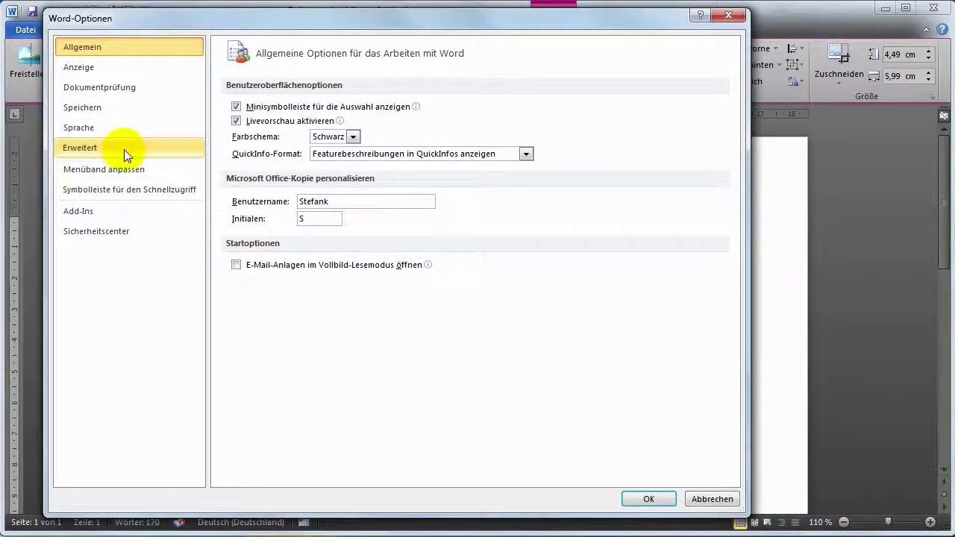
click(116, 87)
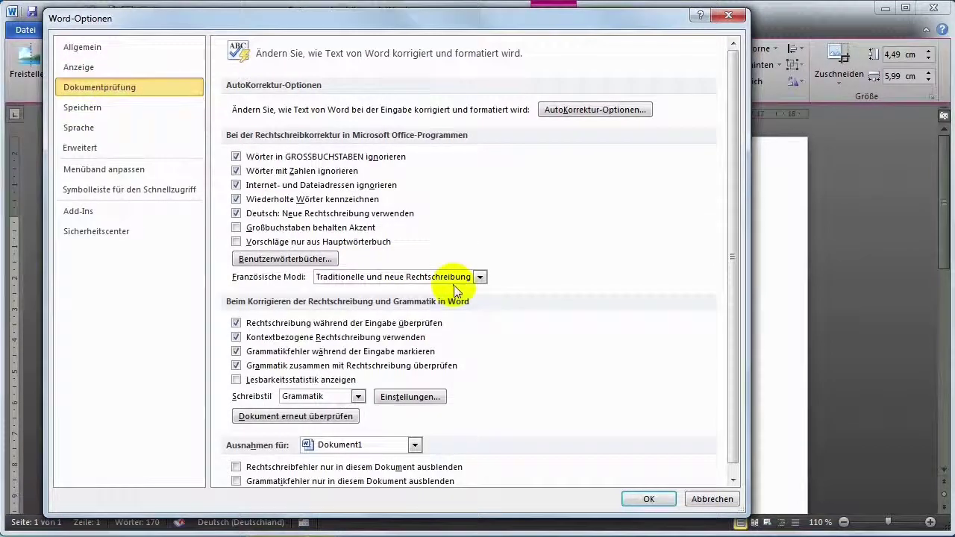
click(587, 112)
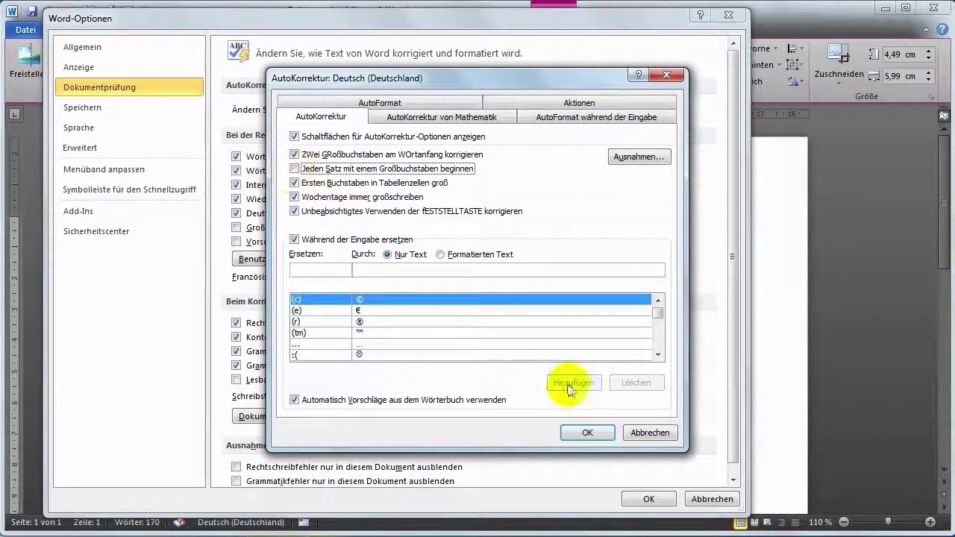
click(608, 433)
click(646, 500)
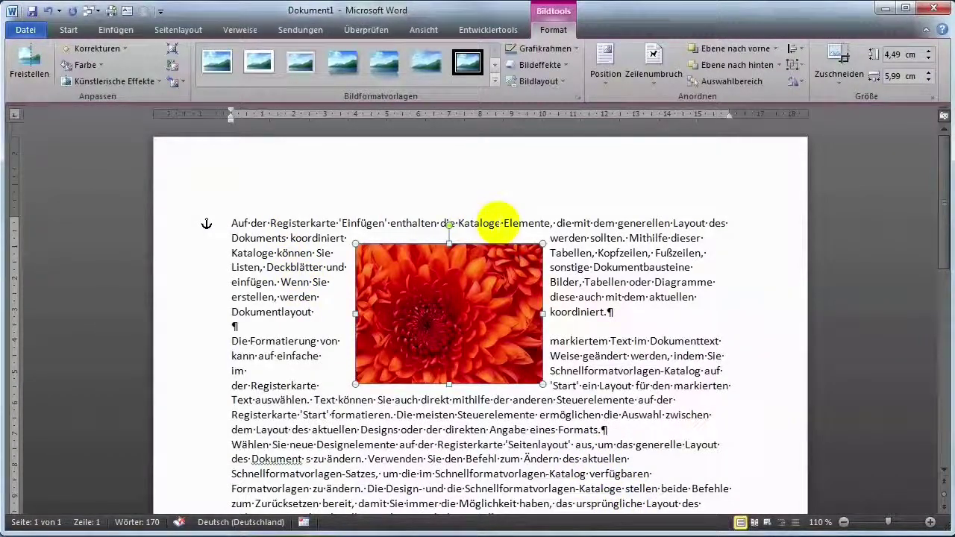
Add the lowercase word 'dfdfdf' after 'wiederherzustellen.' at the text's end and select it
scroll(448, 363, down, 5)
click(514, 276)
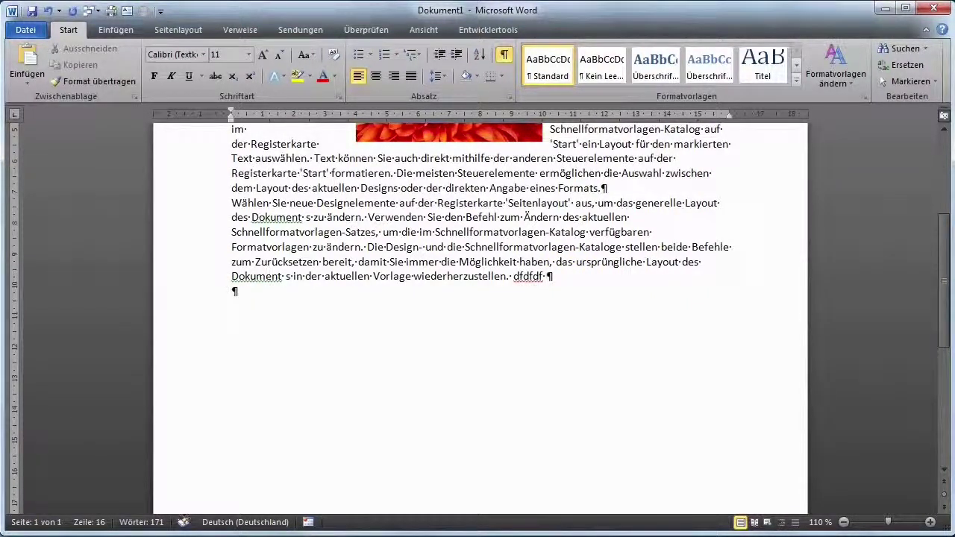
double_click(522, 278)
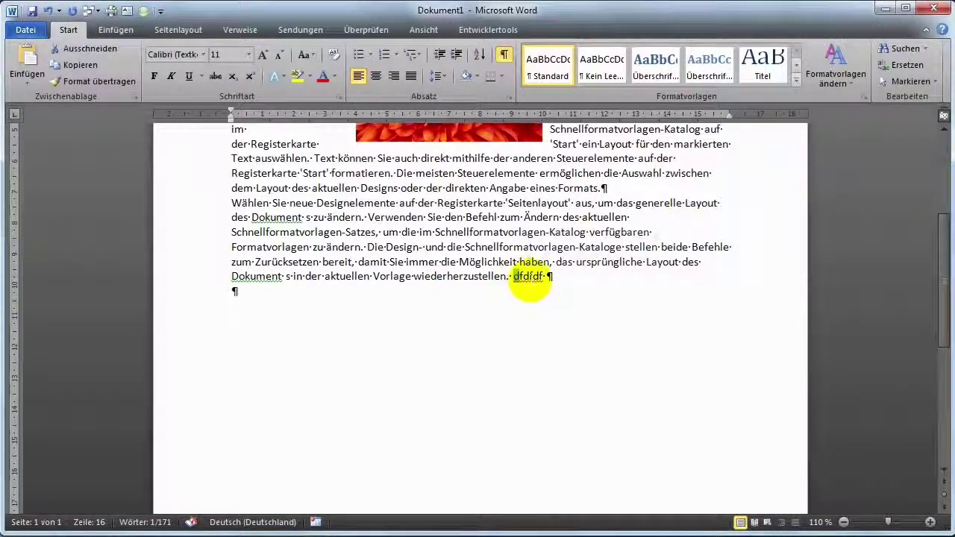